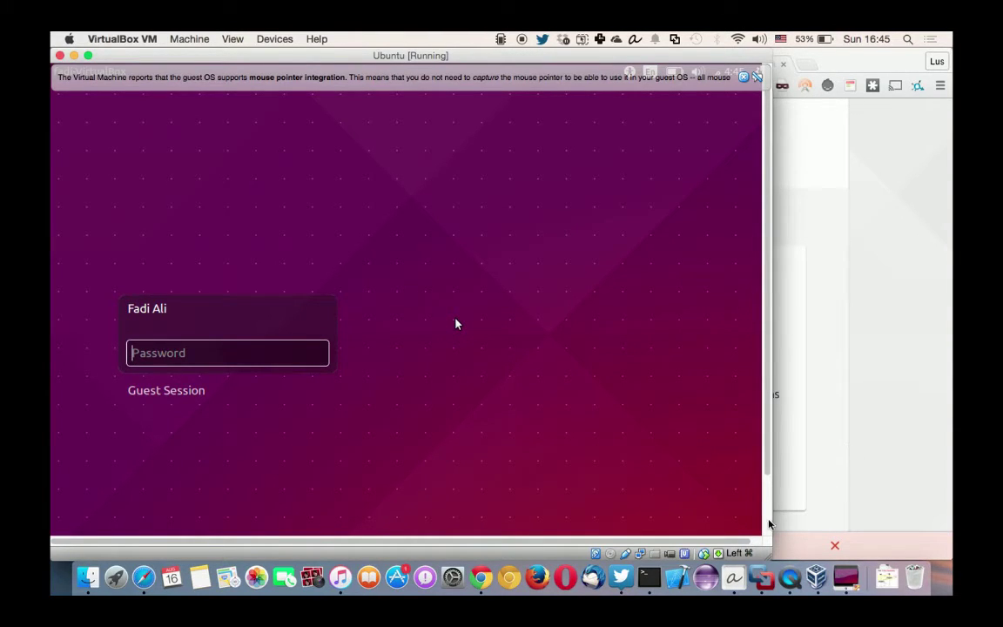
- Widen the VM window, dismiss the mouse-integration bar, and log in with the account password
{"action": "left_click_drag", "start_coordinate": [769, 551], "coordinate": [932, 553]}
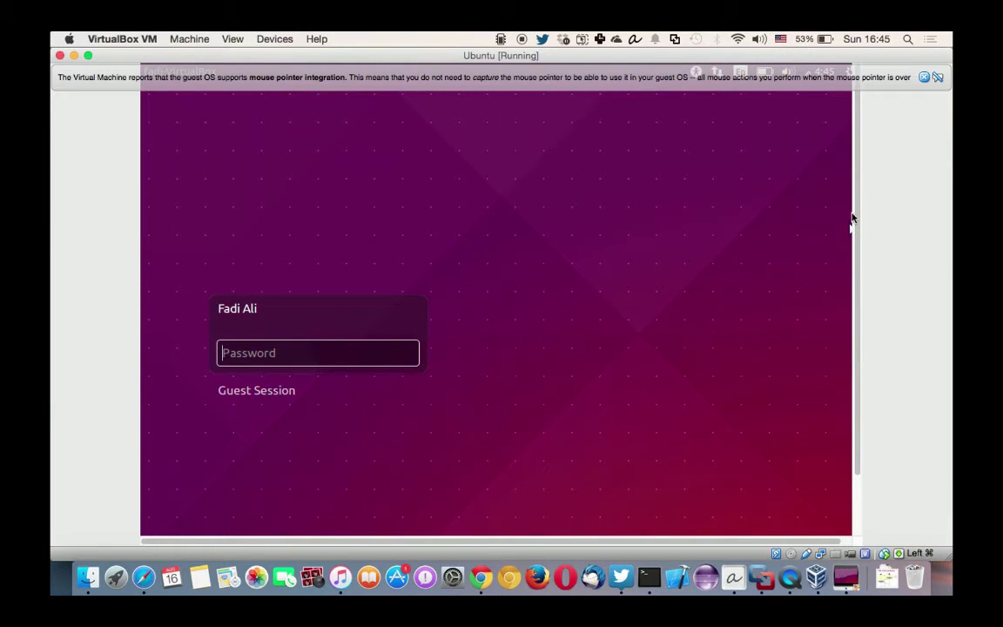
{"action": "left_click", "coordinate": [924, 78]}
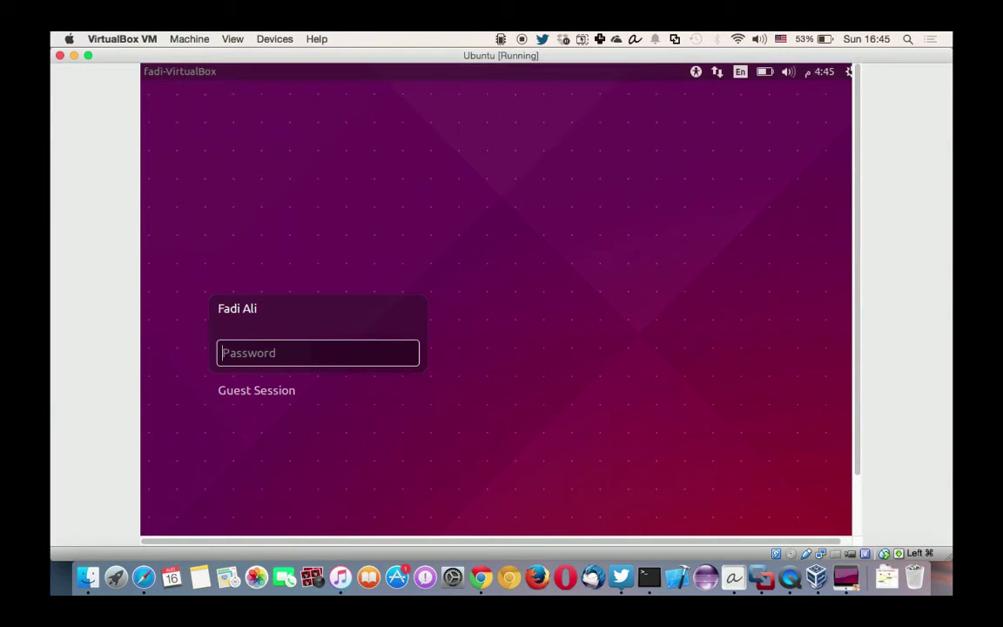
{"action": "type", "text": "••••••"}
{"action": "key", "text": "Return"}
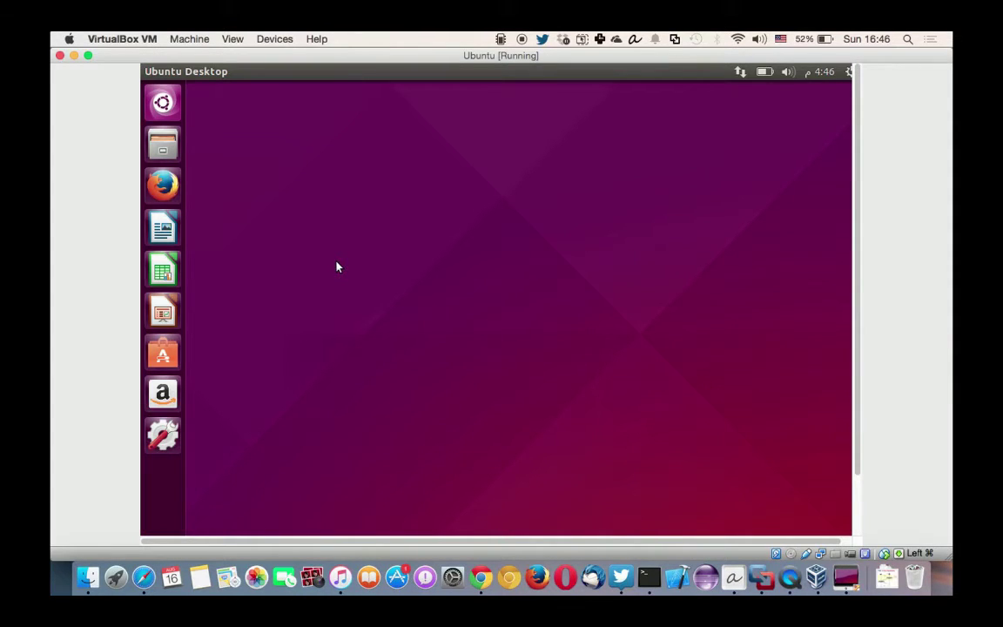
- Show the Unity keyboard shortcuts overview by holding Super, then close it
{"action": "key", "text": "super"}
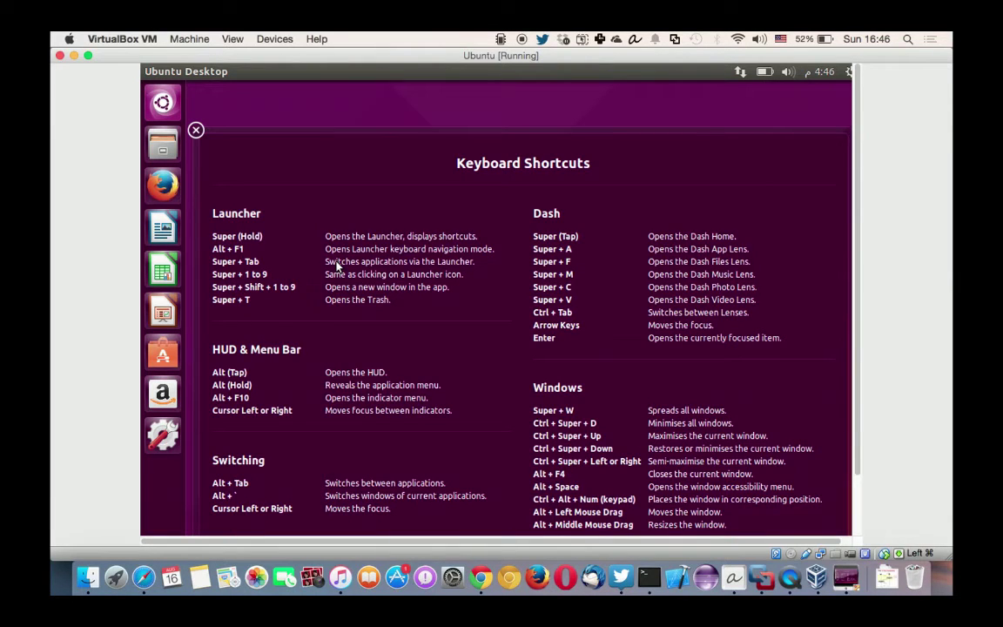
{"action": "left_click", "coordinate": [197, 130]}
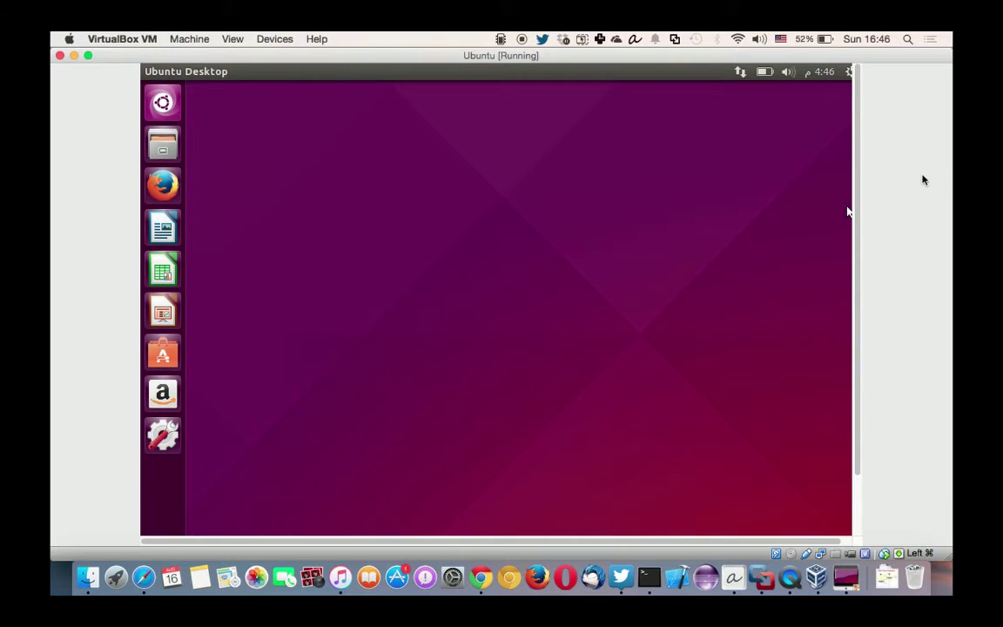
{"action": "left_click_drag", "start_coordinate": [858, 150], "coordinate": [849, 82]}
- Switch the virtual machine to fullscreen from the View menu and confirm with Switch
{"action": "left_click", "coordinate": [232, 39]}
{"action": "mouse_move", "coordinate": [200, 40]}
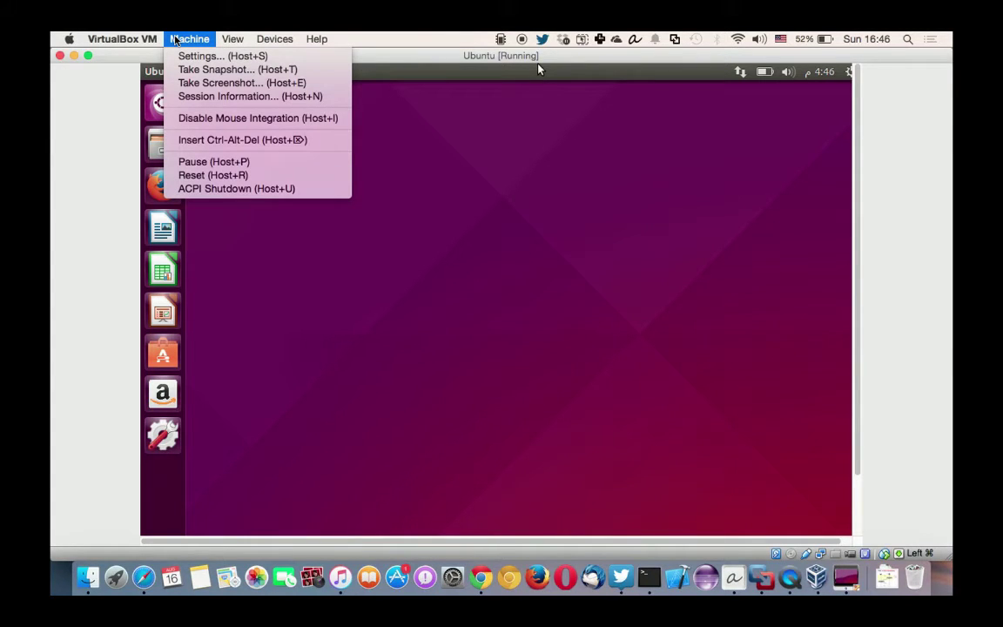
{"action": "mouse_move", "coordinate": [232, 40]}
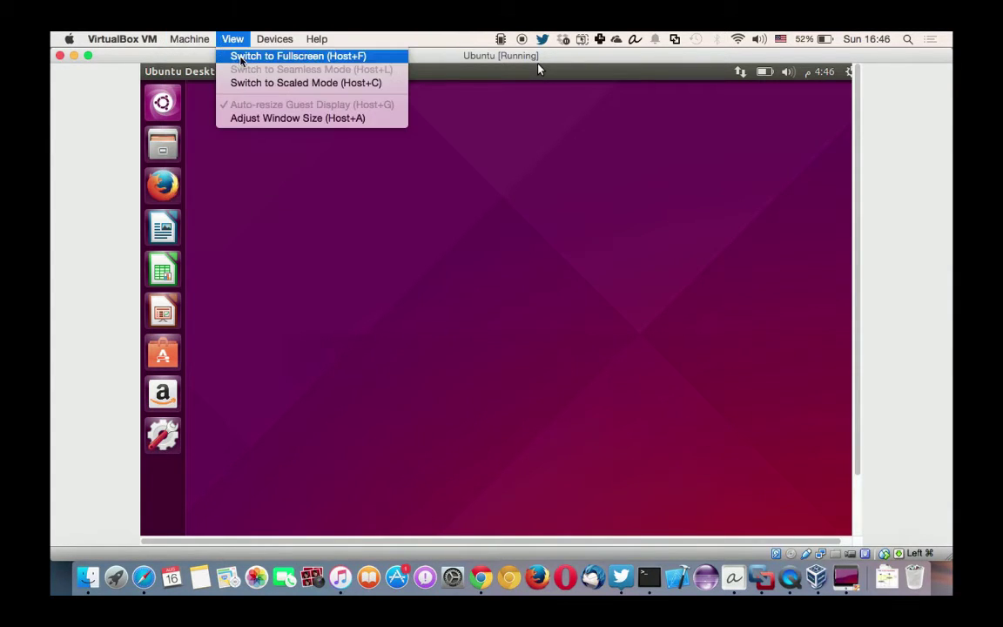
{"action": "left_click", "coordinate": [242, 57]}
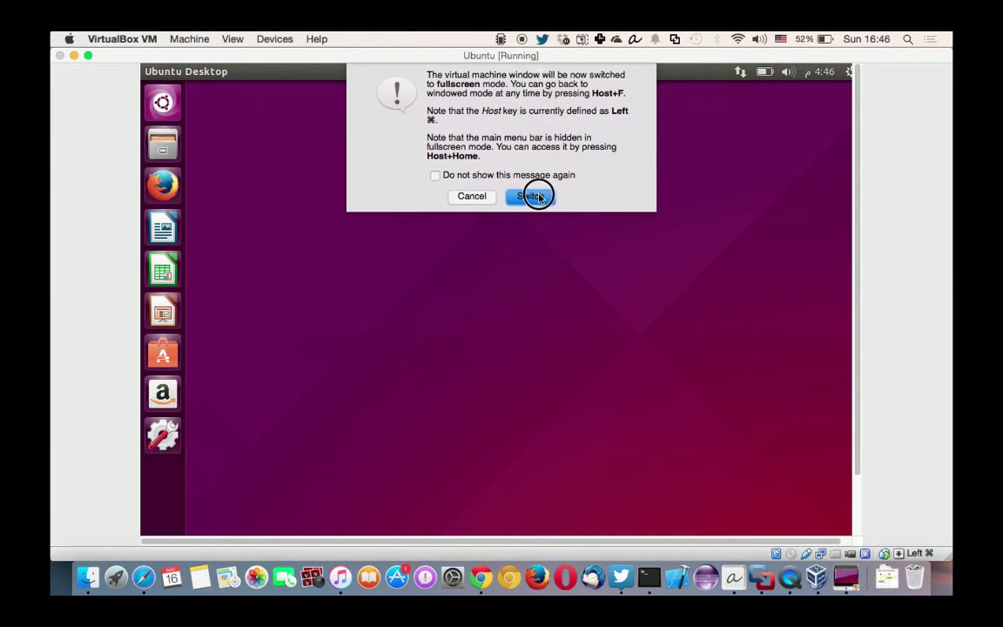
{"action": "left_click", "coordinate": [536, 196]}
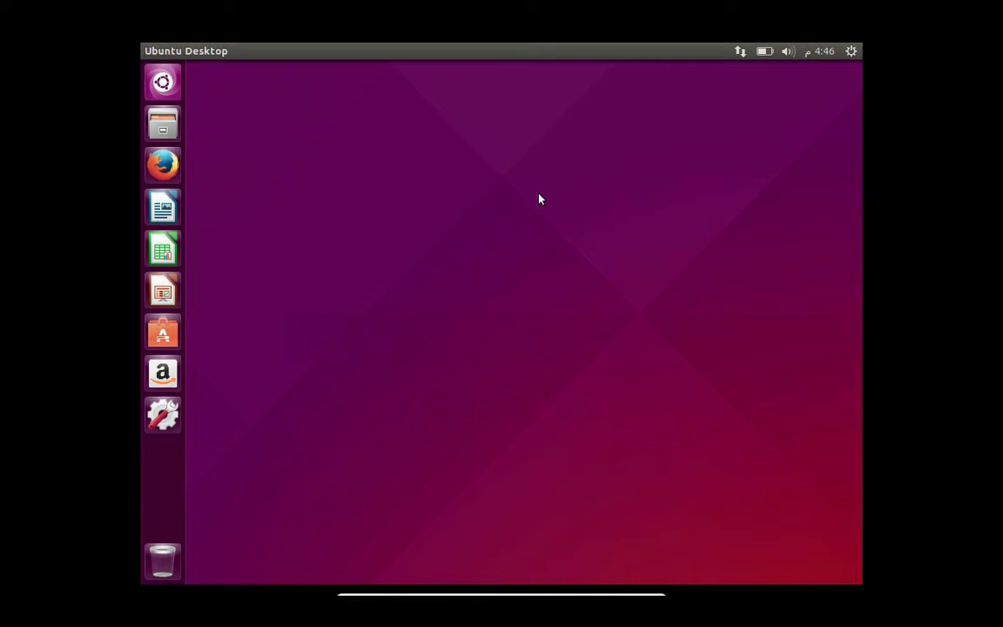
- View and dismiss the desktop context menu, then launch Firefox from the launcher
{"action": "right_click", "coordinate": [396, 196]}
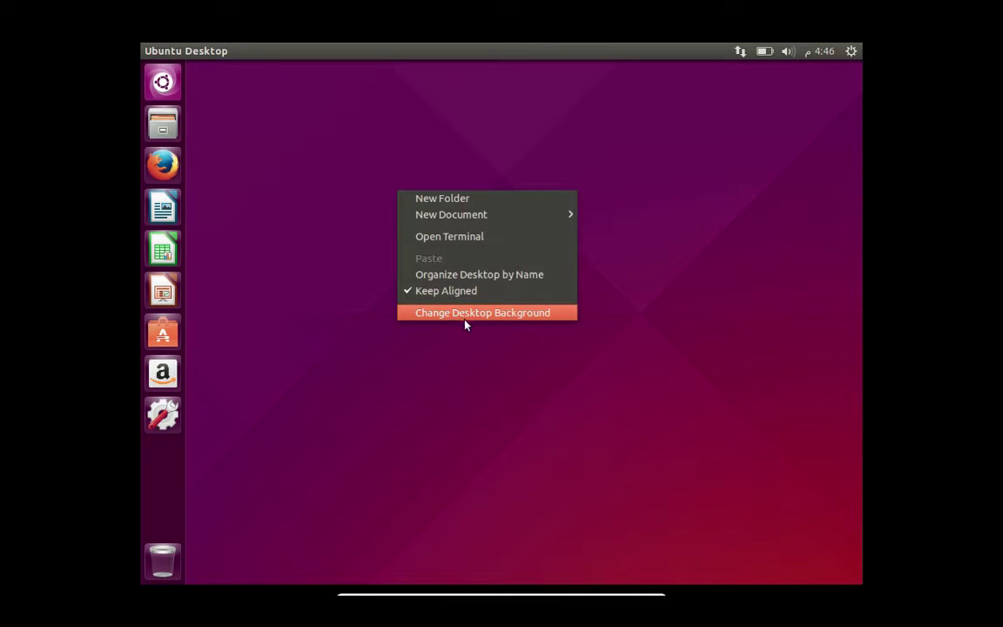
{"action": "left_click", "coordinate": [320, 313]}
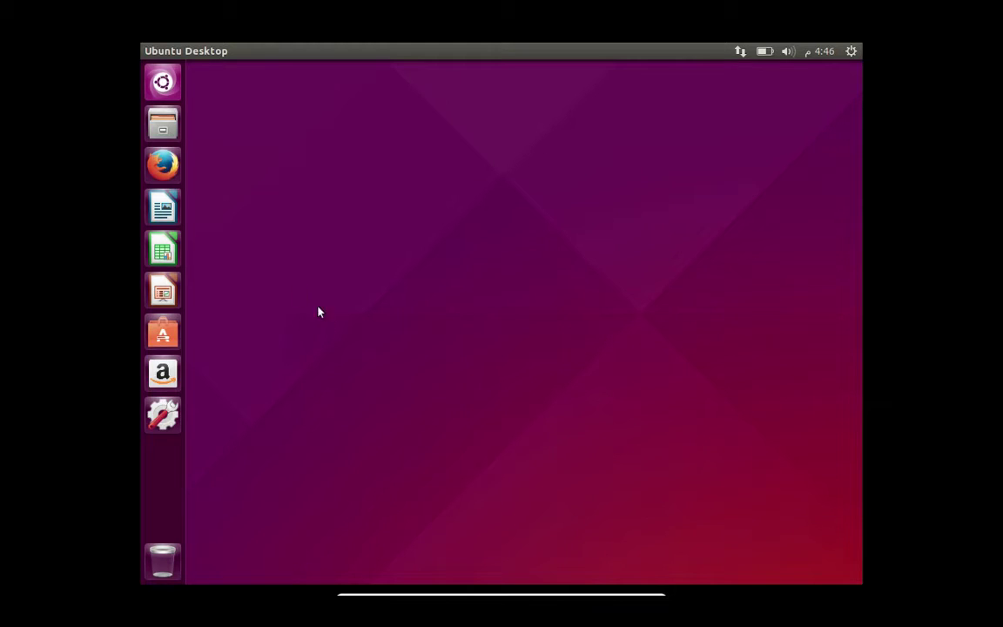
{"action": "left_click", "coordinate": [162, 174]}
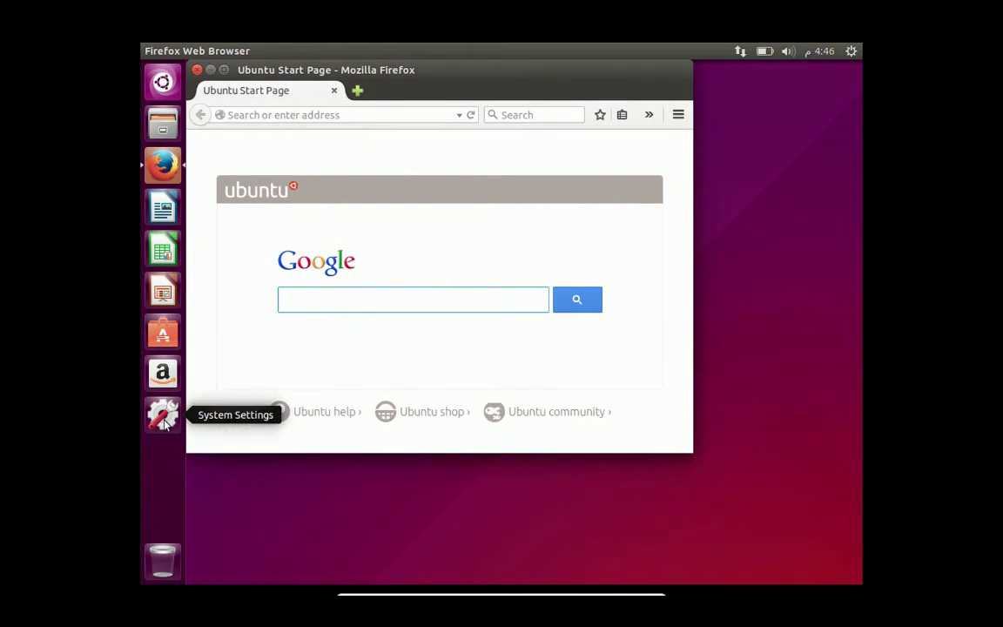
- Load google.com in Firefox and enlarge the browser window slightly
{"action": "left_click", "coordinate": [320, 114]}
{"action": "type", "text": "google"}
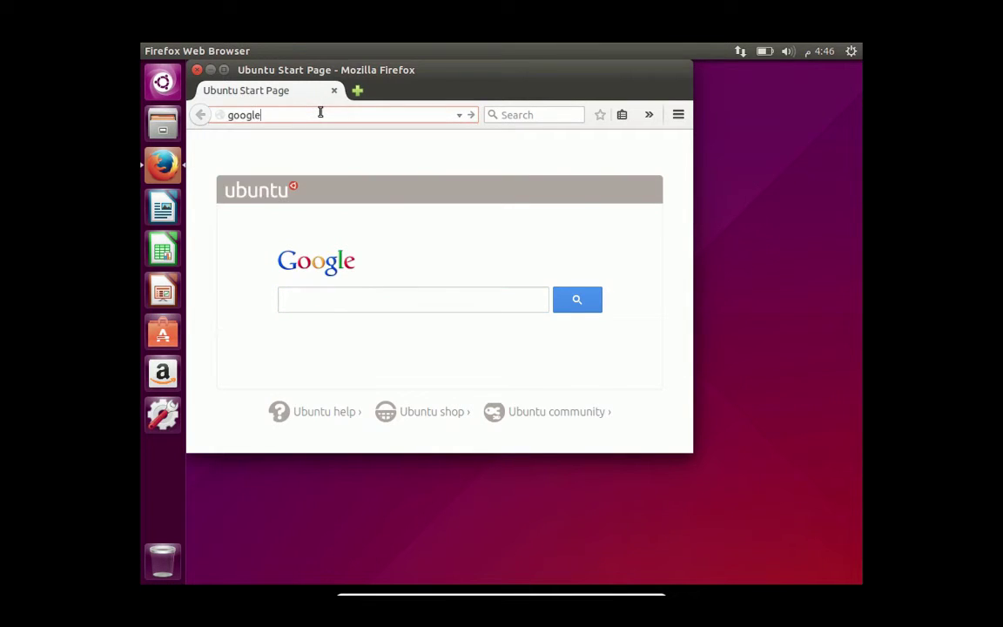
{"action": "type", "text": ".com"}
{"action": "key", "text": "Return"}
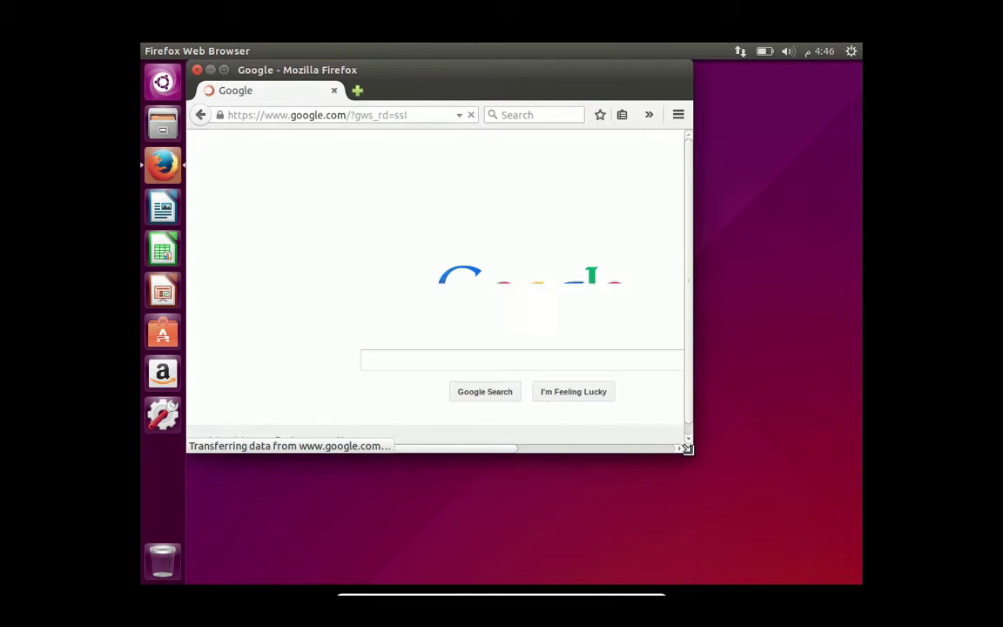
{"action": "left_click_drag", "start_coordinate": [688, 448], "coordinate": [890, 580]}
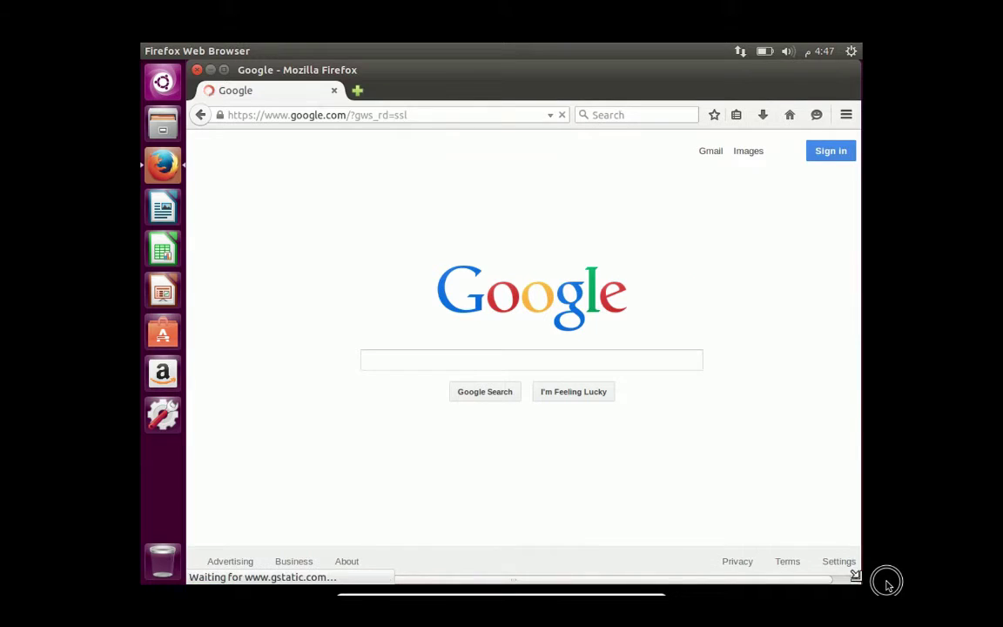
- Search Google for 'linux ubuntu', then close Firefox
{"action": "left_click", "coordinate": [464, 364]}
{"action": "type", "text": "linux"}
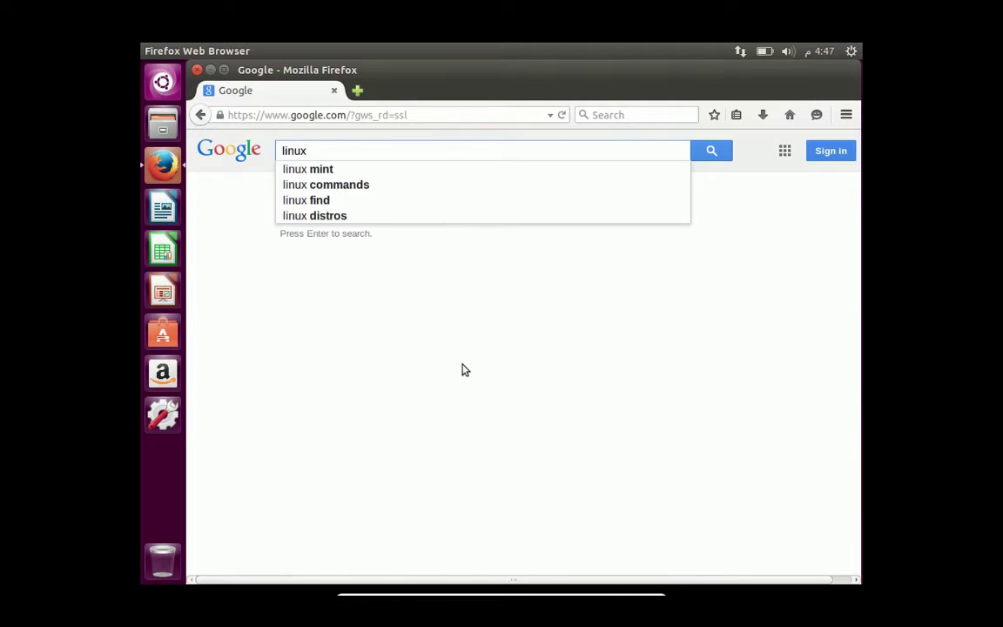
{"action": "type", "text": " ubuntu"}
{"action": "key", "text": "Return"}
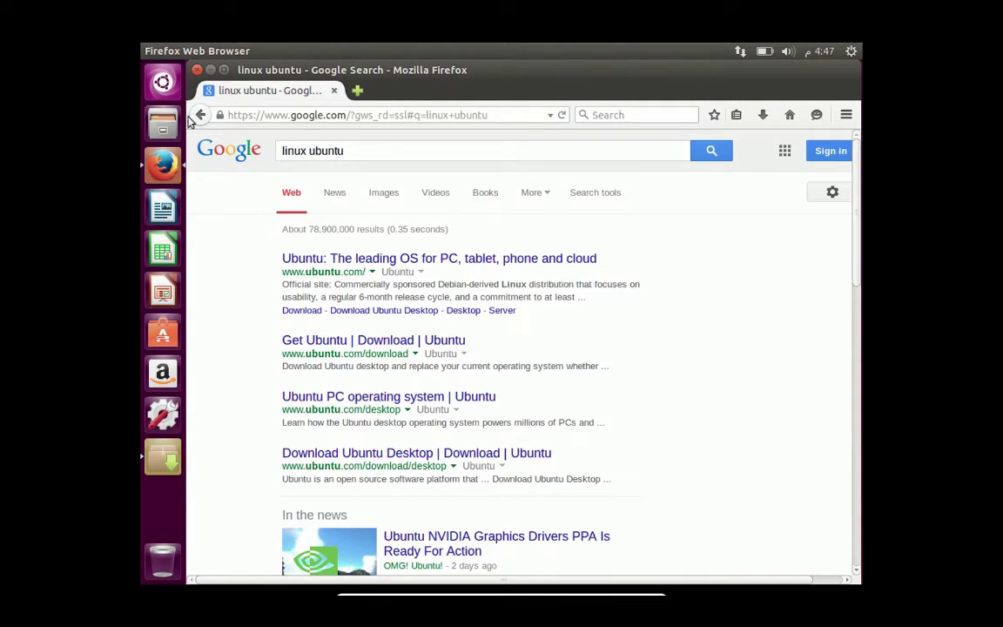
{"action": "left_click", "coordinate": [198, 70]}
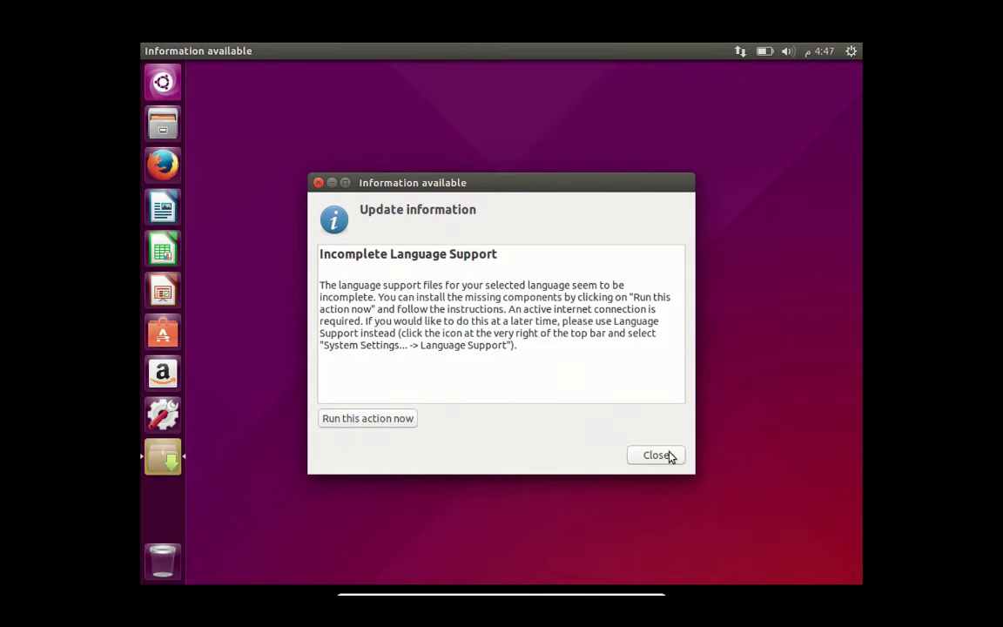
- Dismiss the language-support notice, keep the Displays resolution at 1024 x 768, and close System Settings
{"action": "left_click", "coordinate": [660, 456]}
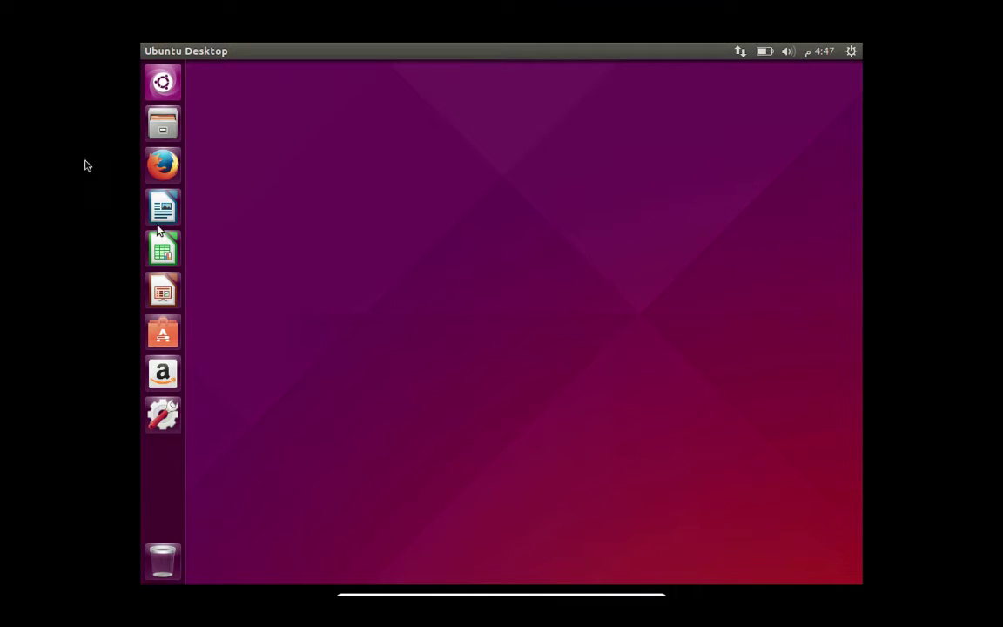
{"action": "left_click", "coordinate": [163, 415]}
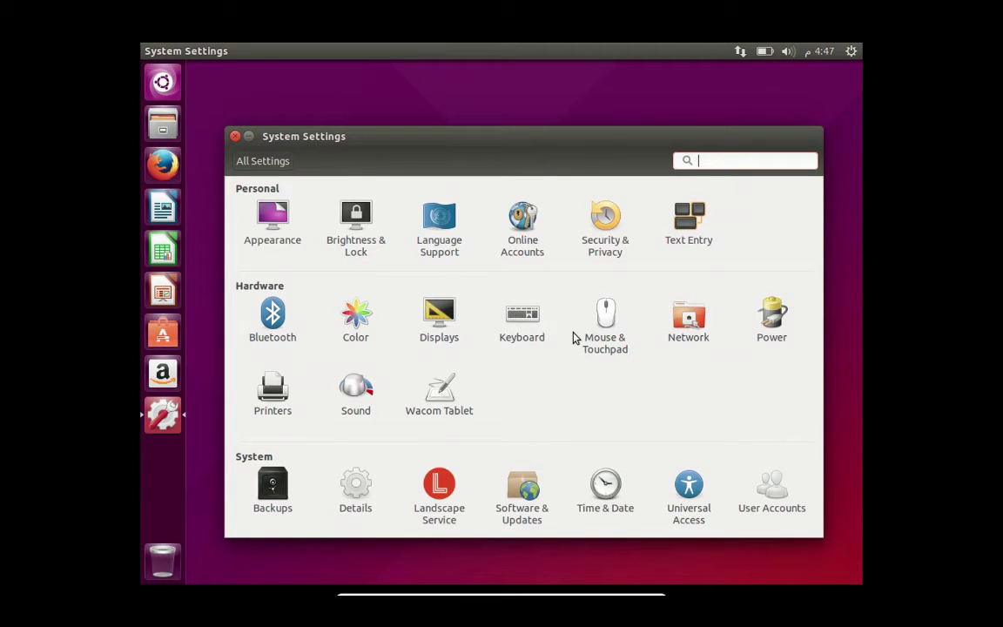
{"action": "left_click", "coordinate": [431, 315]}
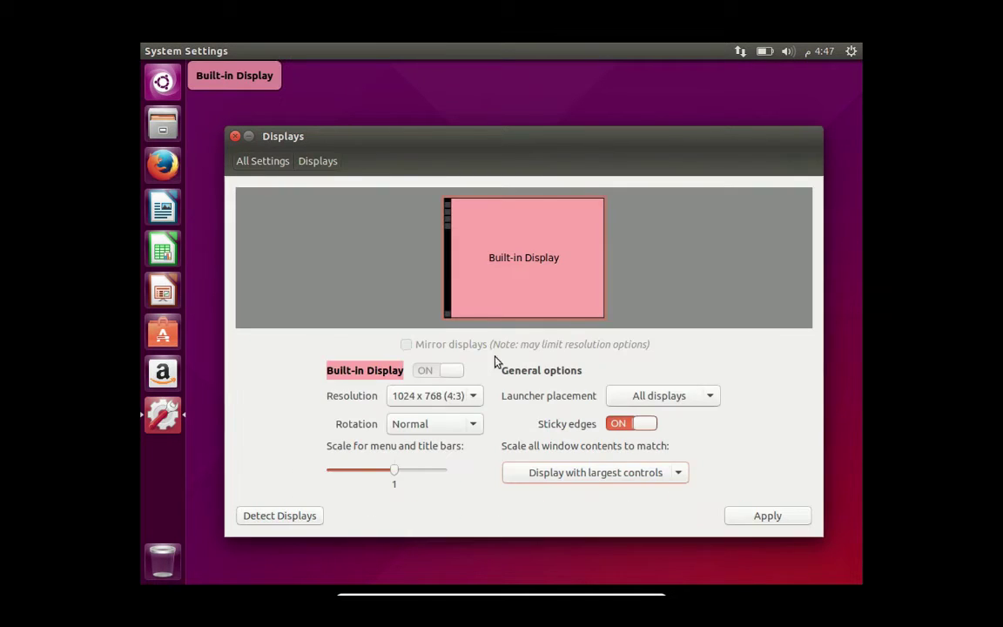
{"action": "left_click", "coordinate": [462, 397]}
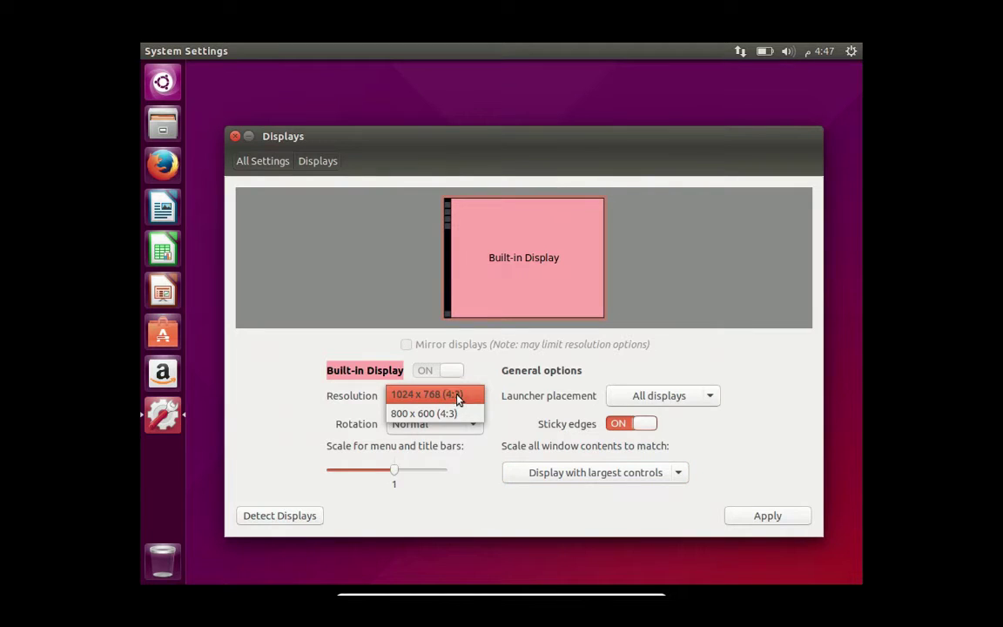
{"action": "left_click", "coordinate": [458, 396]}
{"action": "left_click_drag", "start_coordinate": [441, 143], "coordinate": [452, 93]}
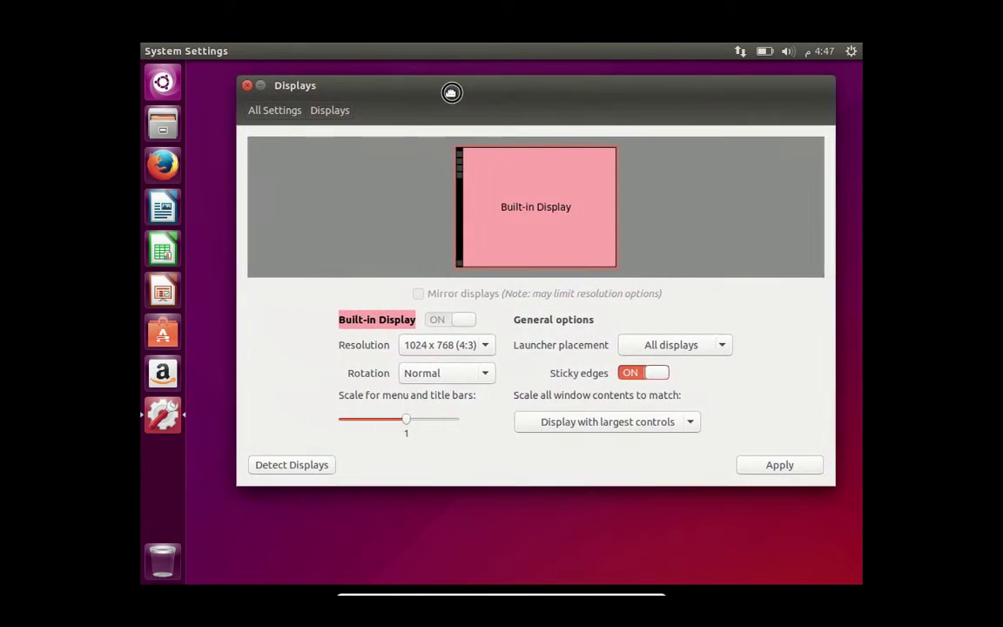
{"action": "left_click", "coordinate": [247, 86]}
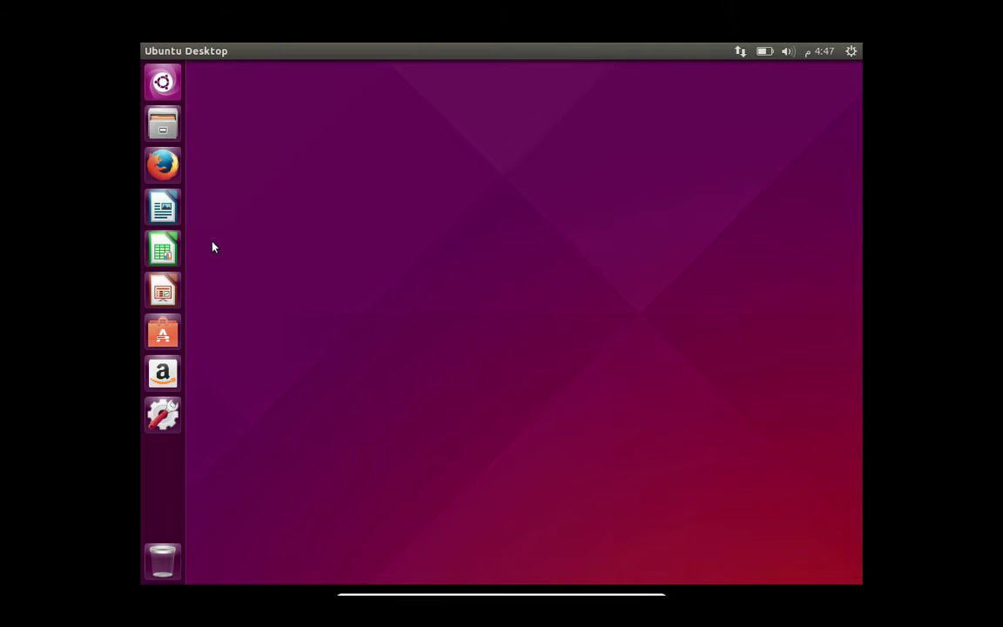
- Open the Dash and browse the Applications, Files, Videos, Music and Photos lenses, ending on Applications
{"action": "left_click", "coordinate": [162, 81]}
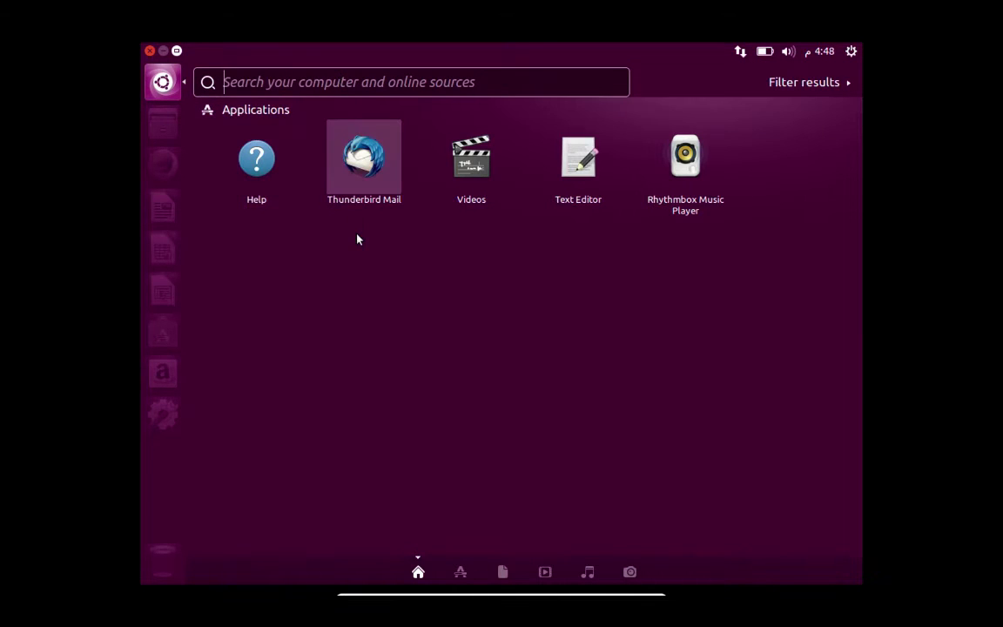
{"action": "left_click", "coordinate": [460, 572]}
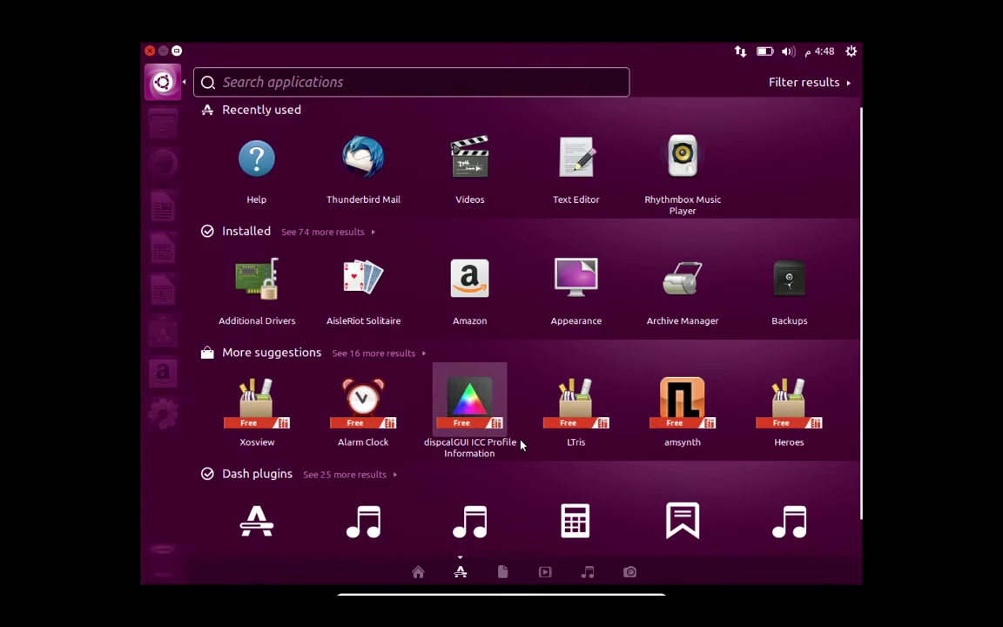
{"action": "scroll", "coordinate": [615, 268], "scroll_direction": "down", "scroll_amount": 1}
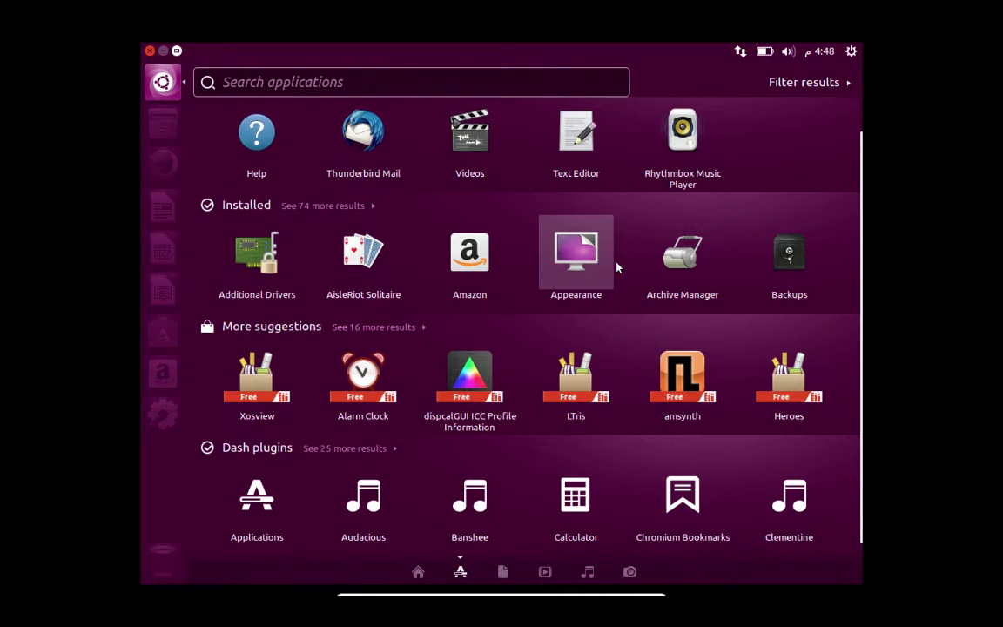
{"action": "scroll", "coordinate": [615, 268], "scroll_direction": "up", "scroll_amount": 1}
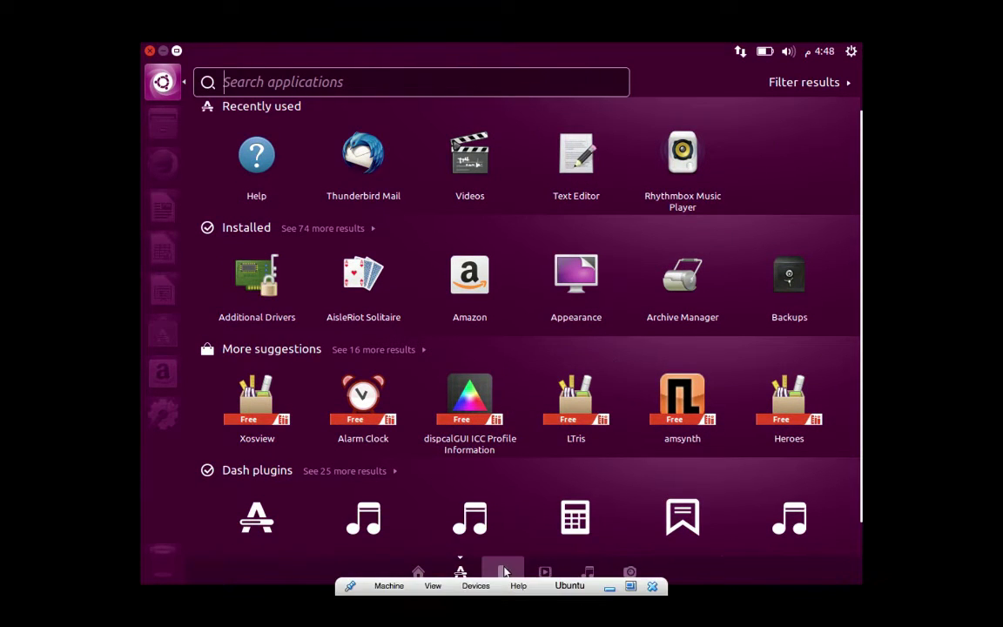
{"action": "left_click", "coordinate": [504, 571]}
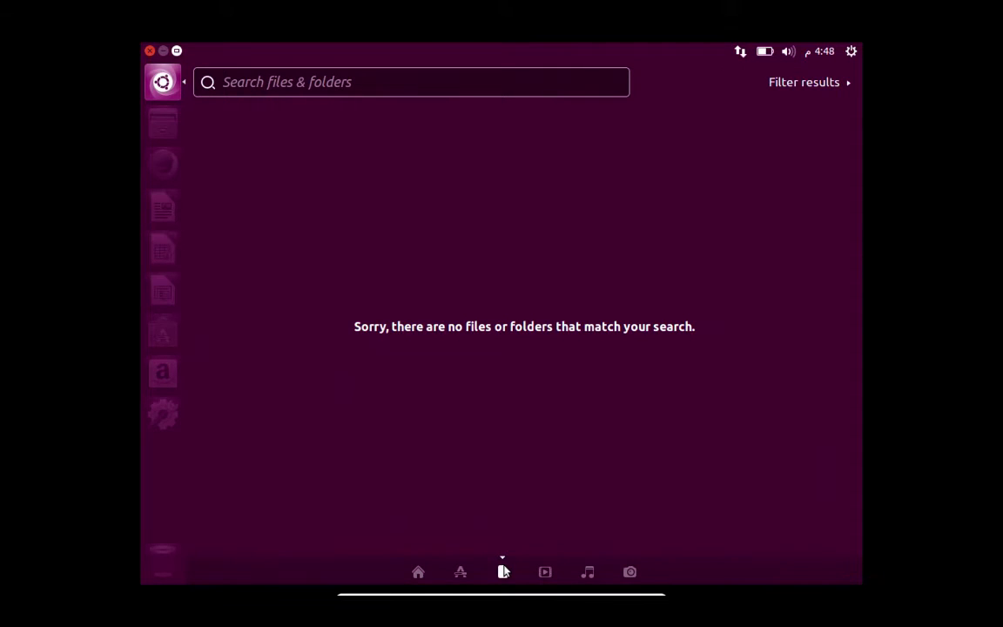
{"action": "left_click", "coordinate": [545, 572]}
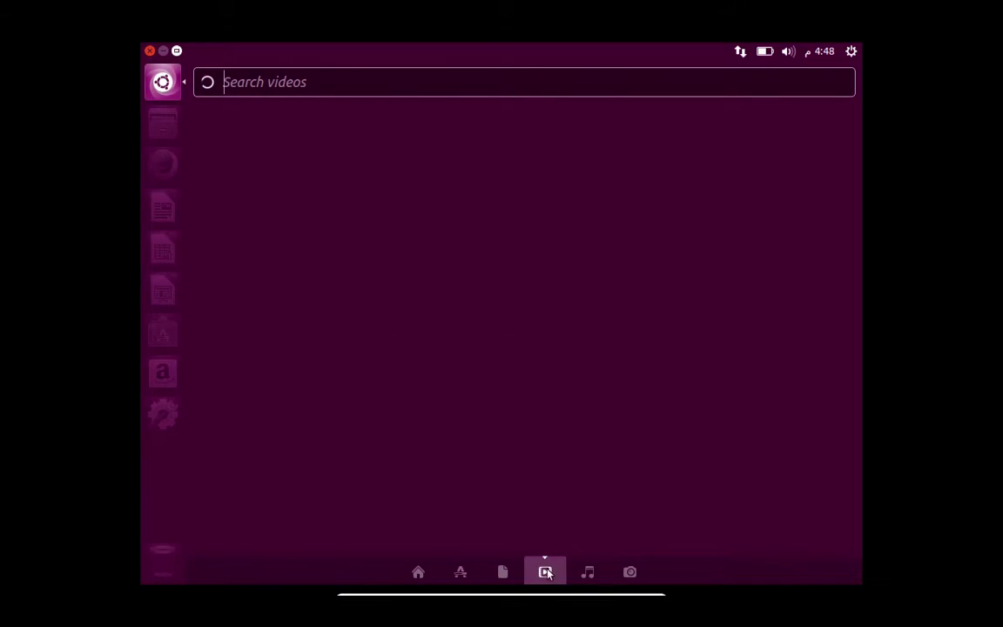
{"action": "left_click", "coordinate": [588, 572]}
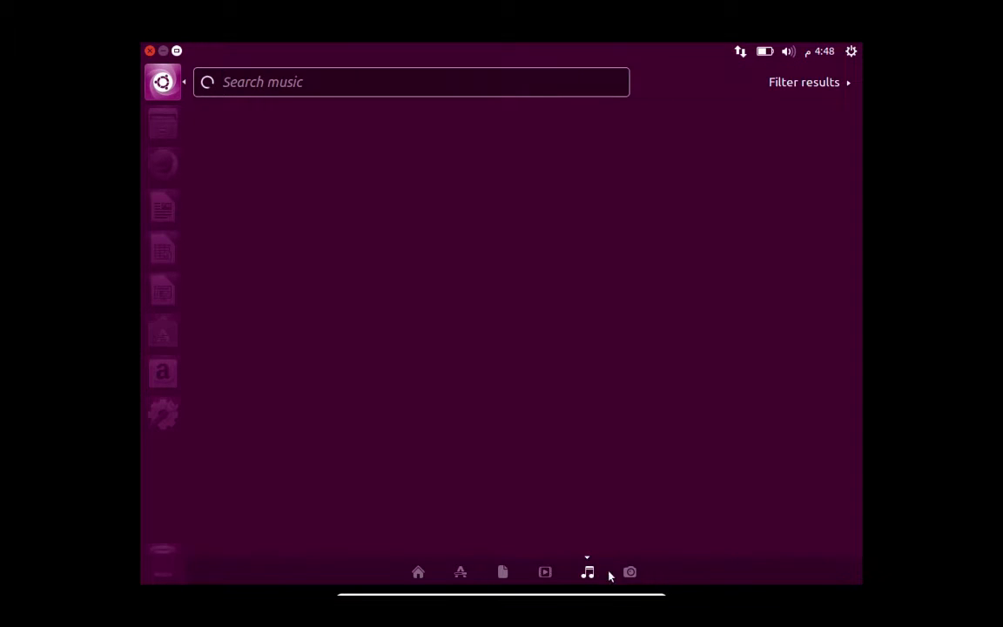
{"action": "left_click", "coordinate": [629, 572]}
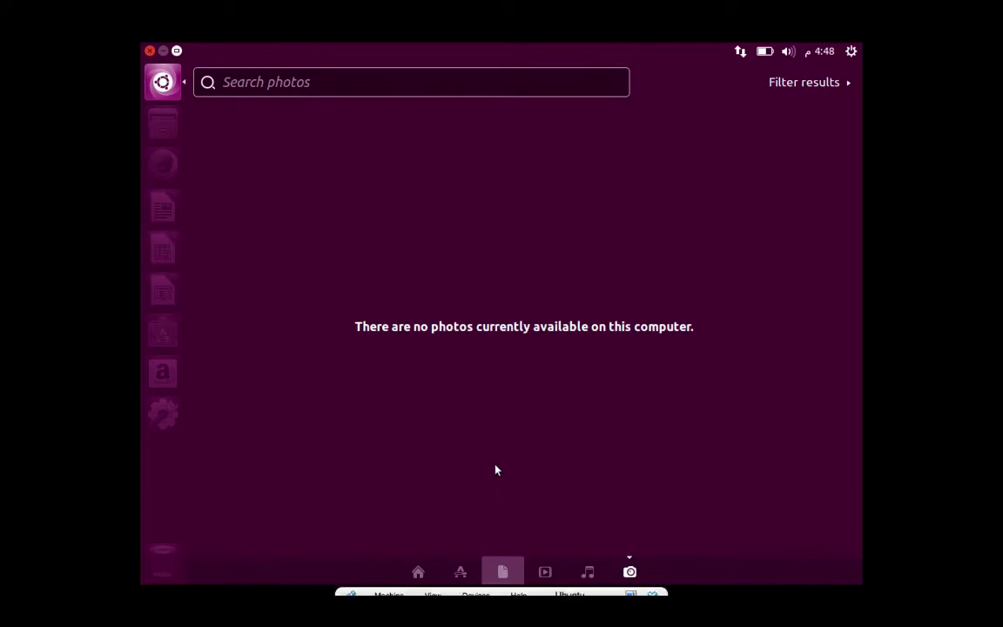
{"action": "left_click", "coordinate": [462, 573]}
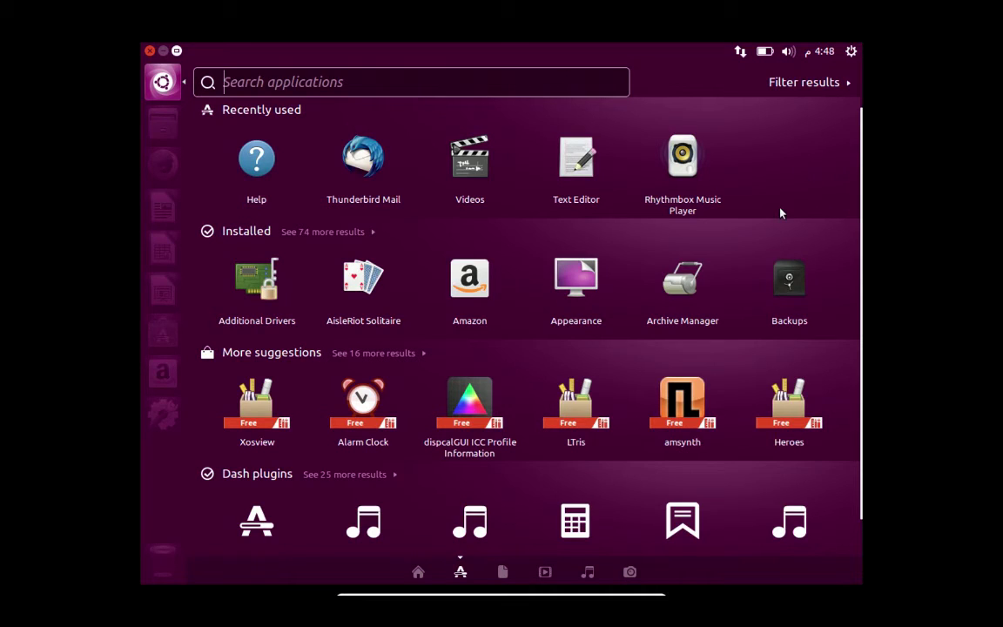
- Return the Dash to its Home lens, close it with Escape, and launch Ubuntu Software Center
{"action": "scroll", "coordinate": [862, 205], "scroll_direction": "down", "scroll_amount": 1}
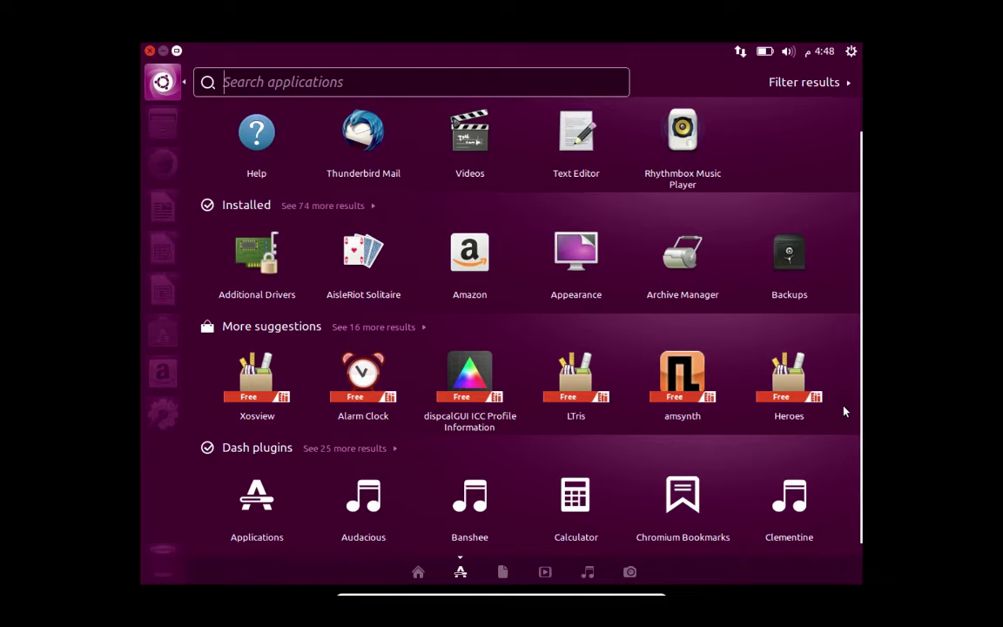
{"action": "scroll", "coordinate": [844, 411], "scroll_direction": "up", "scroll_amount": 1}
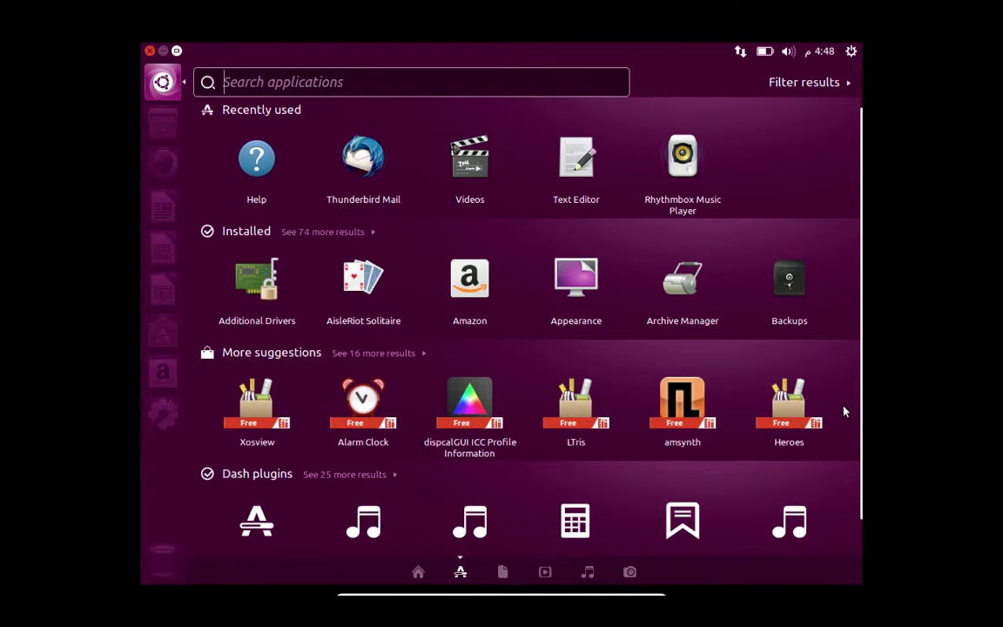
{"action": "scroll", "coordinate": [844, 411], "scroll_direction": "down", "scroll_amount": 1}
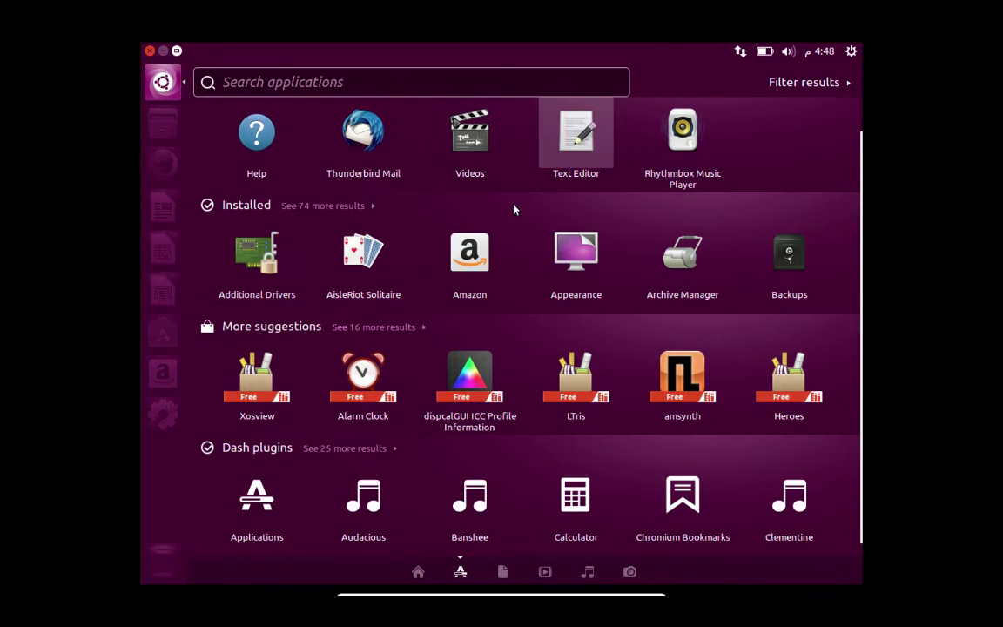
{"action": "left_click", "coordinate": [419, 574]}
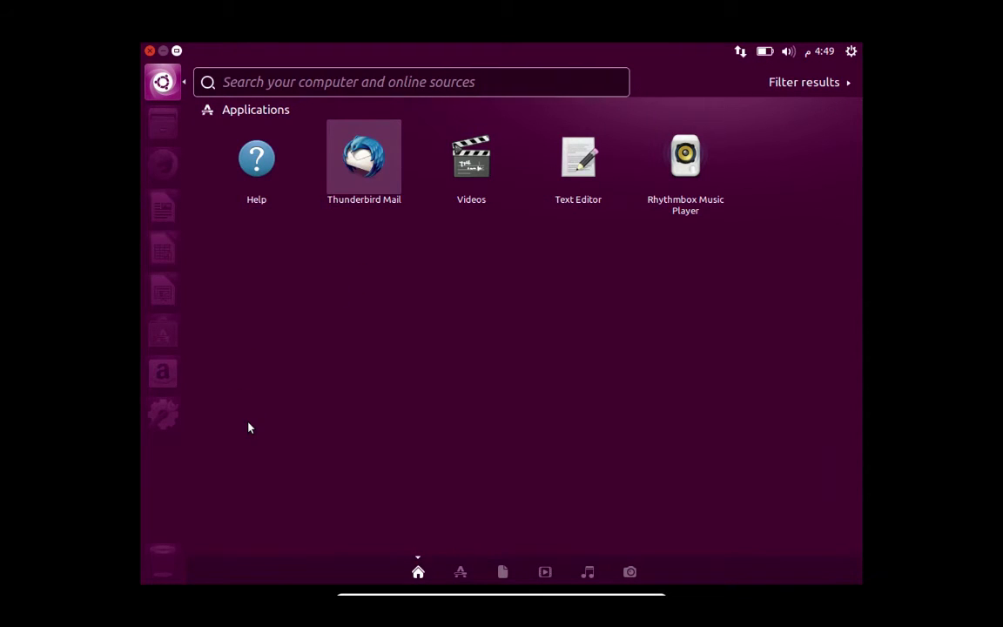
{"action": "key", "text": "Escape"}
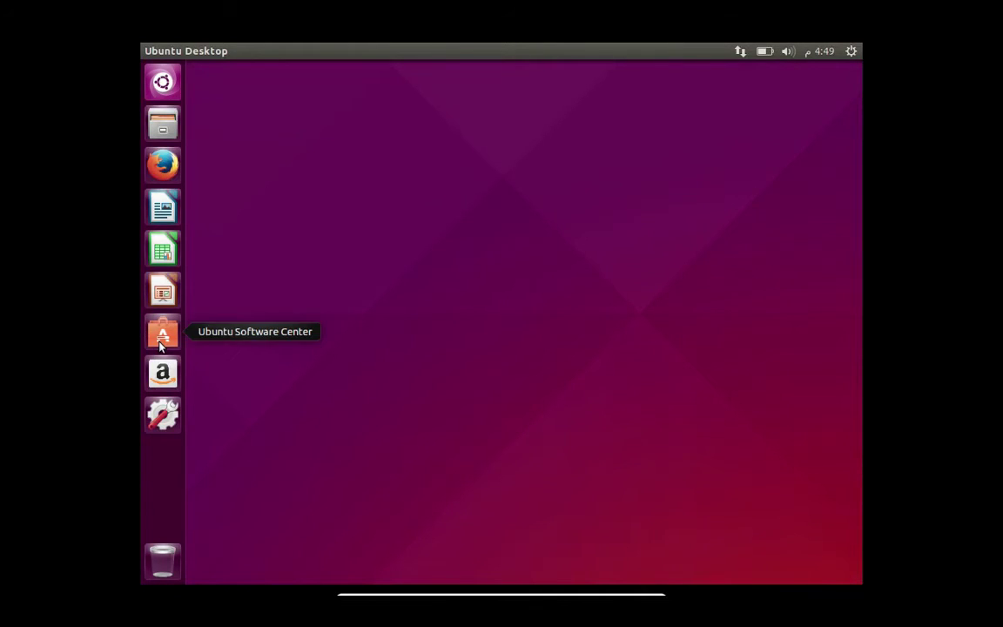
{"action": "left_click", "coordinate": [160, 339]}
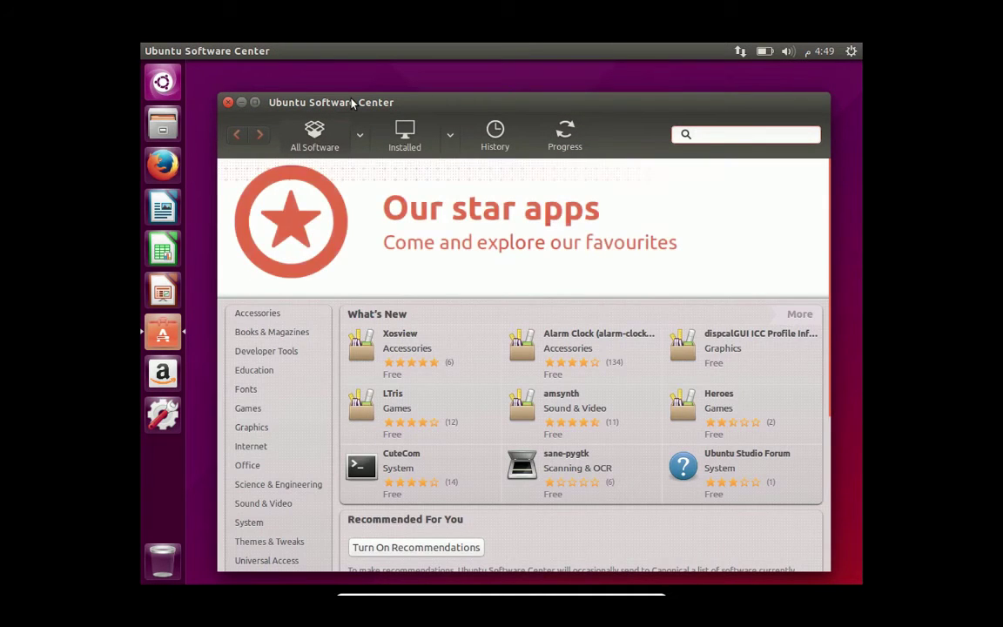
- Scroll through the Software Center's featured and top-rated apps, then close it
{"action": "scroll", "coordinate": [418, 344], "scroll_direction": "down", "scroll_amount": 2}
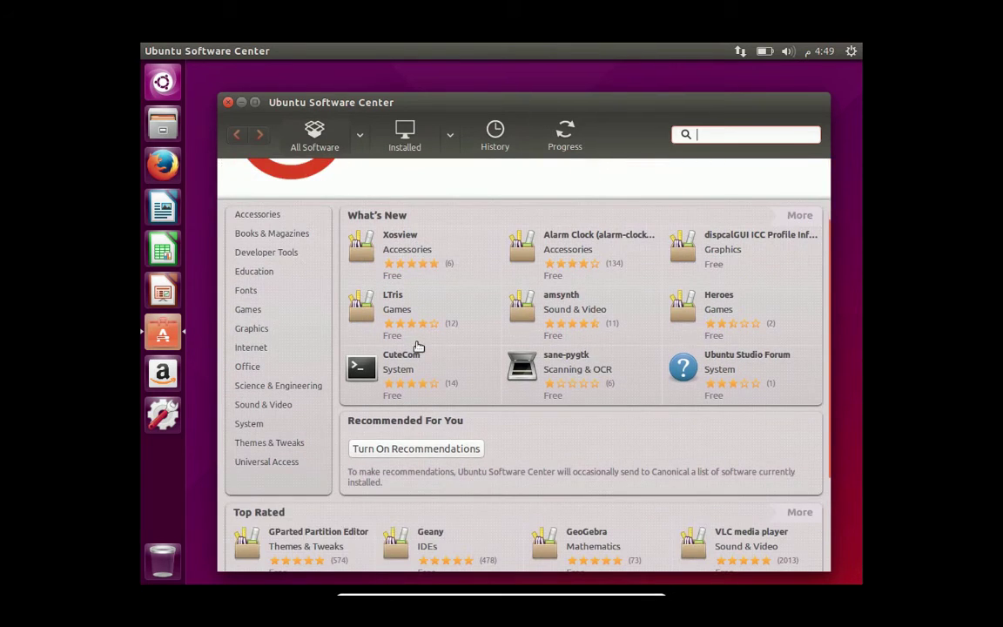
{"action": "scroll", "coordinate": [418, 347], "scroll_direction": "down", "scroll_amount": 3}
{"action": "scroll", "coordinate": [418, 347], "scroll_direction": "up", "scroll_amount": 5}
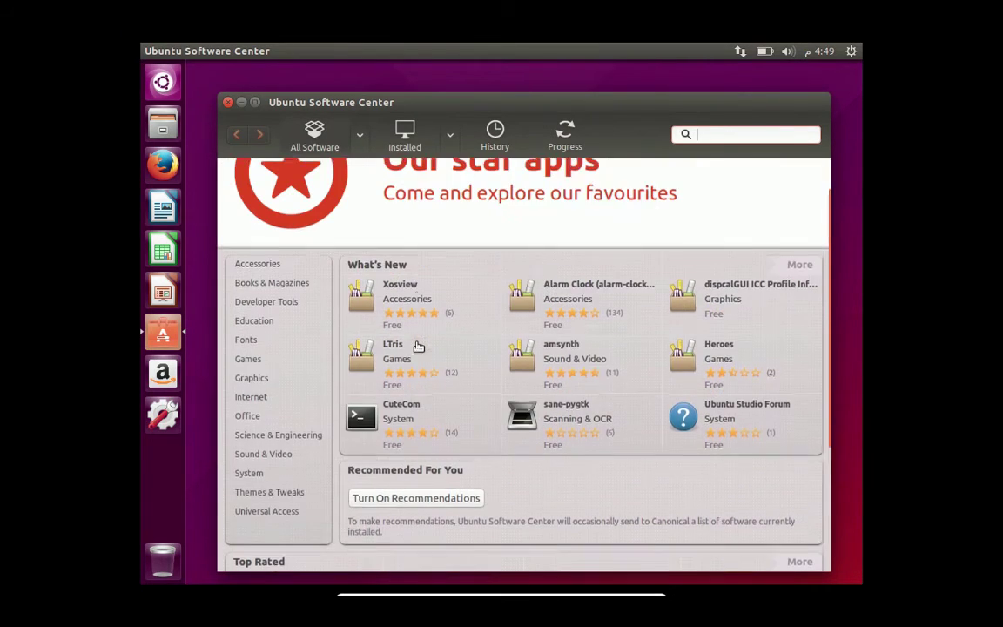
{"action": "scroll", "coordinate": [418, 346], "scroll_direction": "up", "scroll_amount": 1}
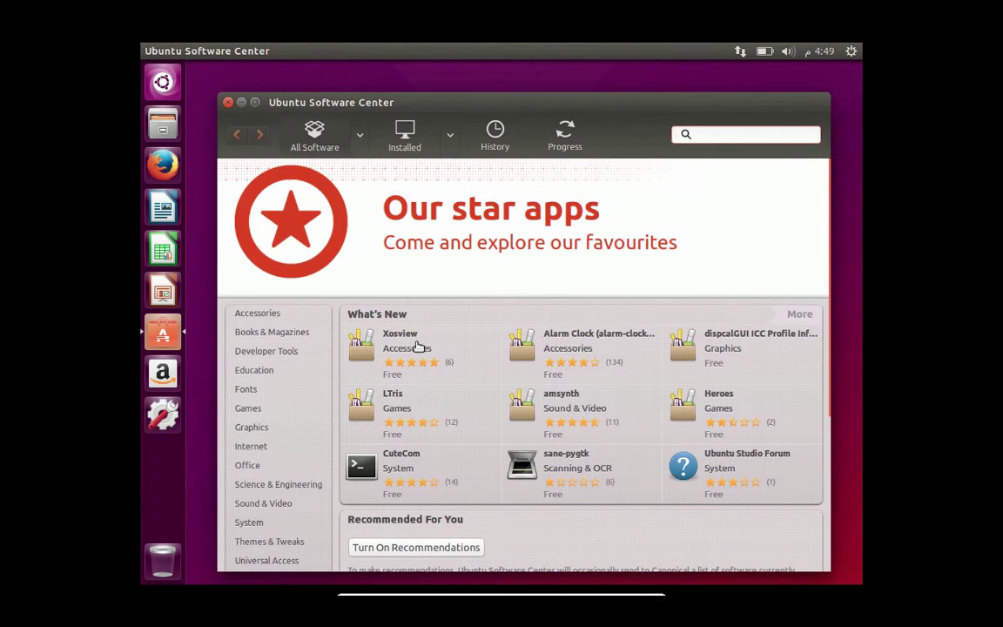
{"action": "scroll", "coordinate": [418, 347], "scroll_direction": "down", "scroll_amount": 4}
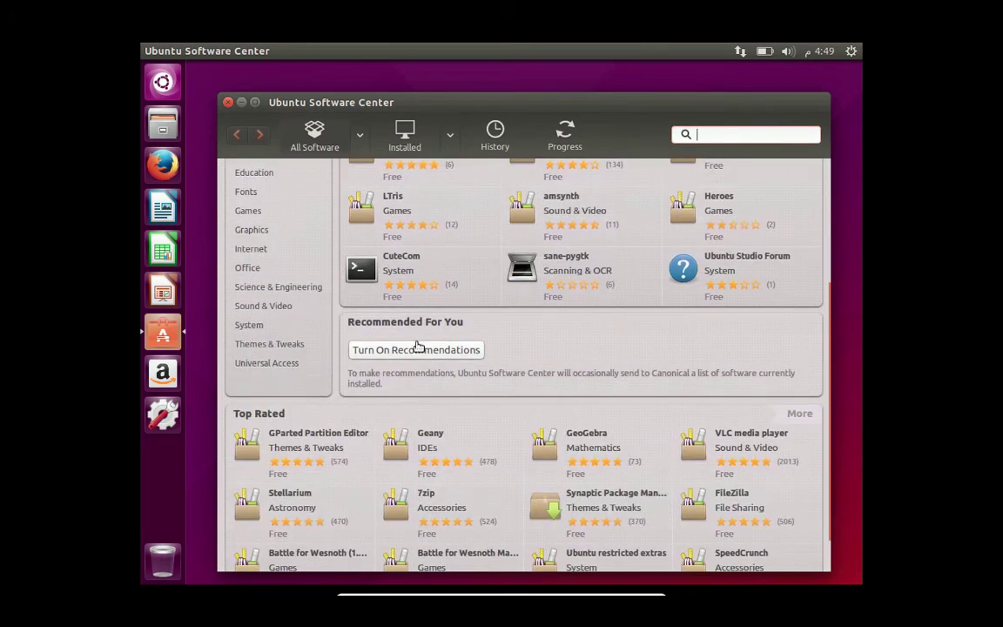
{"action": "scroll", "coordinate": [418, 347], "scroll_direction": "up", "scroll_amount": 4}
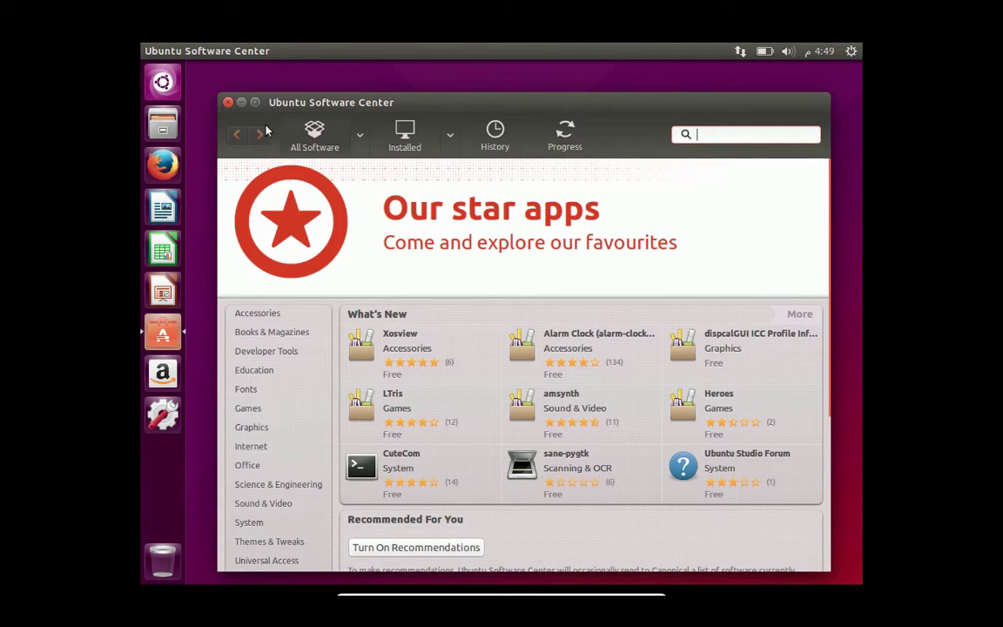
{"action": "left_click", "coordinate": [227, 101]}
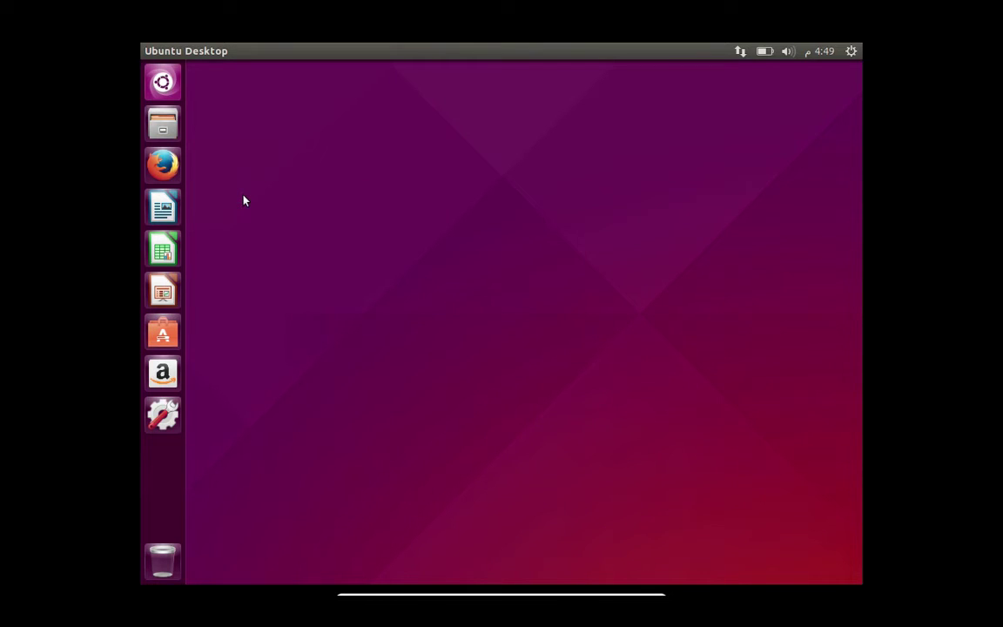
- Open Files on the empty Desktop folder and shift the window to the right
{"action": "left_click", "coordinate": [170, 128]}
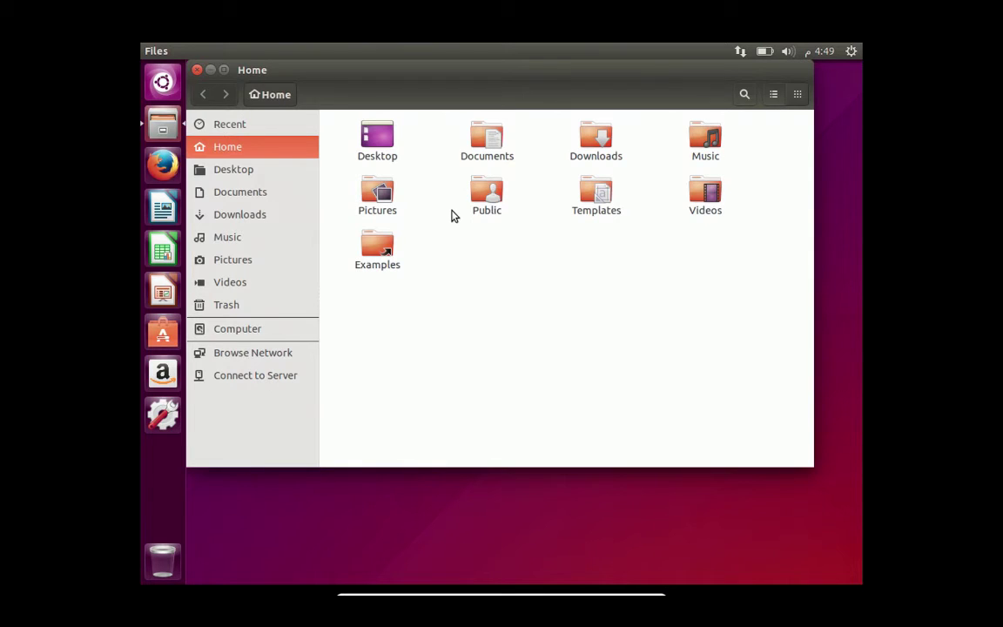
{"action": "left_click", "coordinate": [232, 171]}
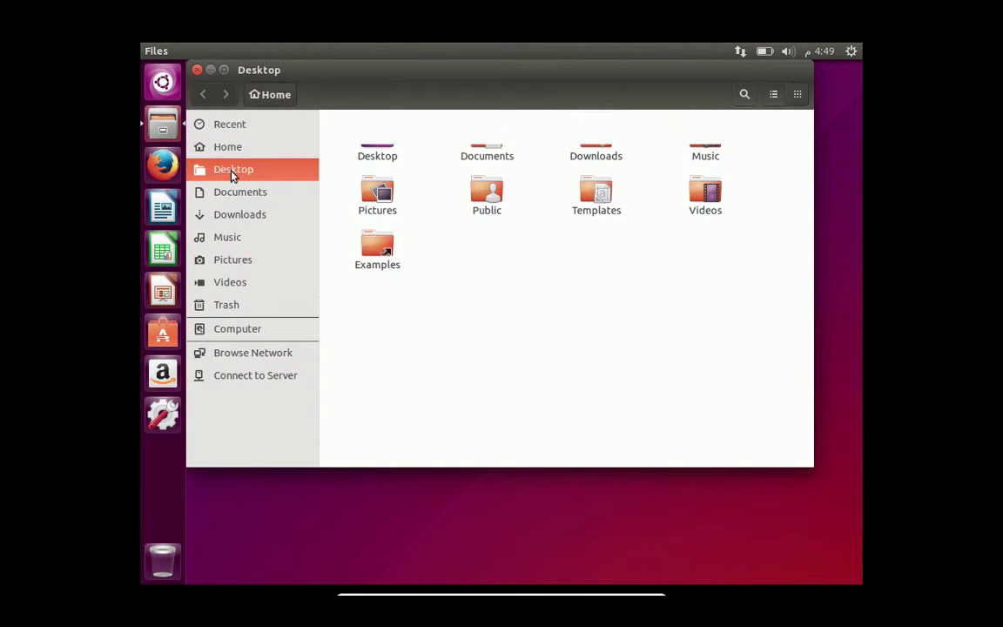
{"action": "left_click_drag", "start_coordinate": [272, 72], "coordinate": [348, 71]}
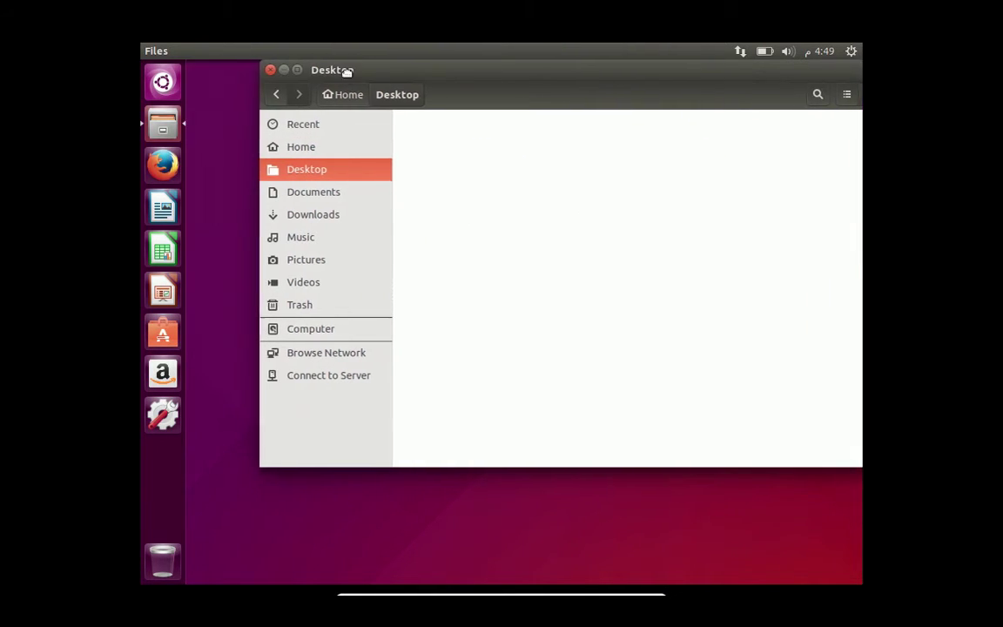
- Create an empty document named 'test' on the desktop and select it in the Files Desktop folder
{"action": "right_click", "coordinate": [222, 120]}
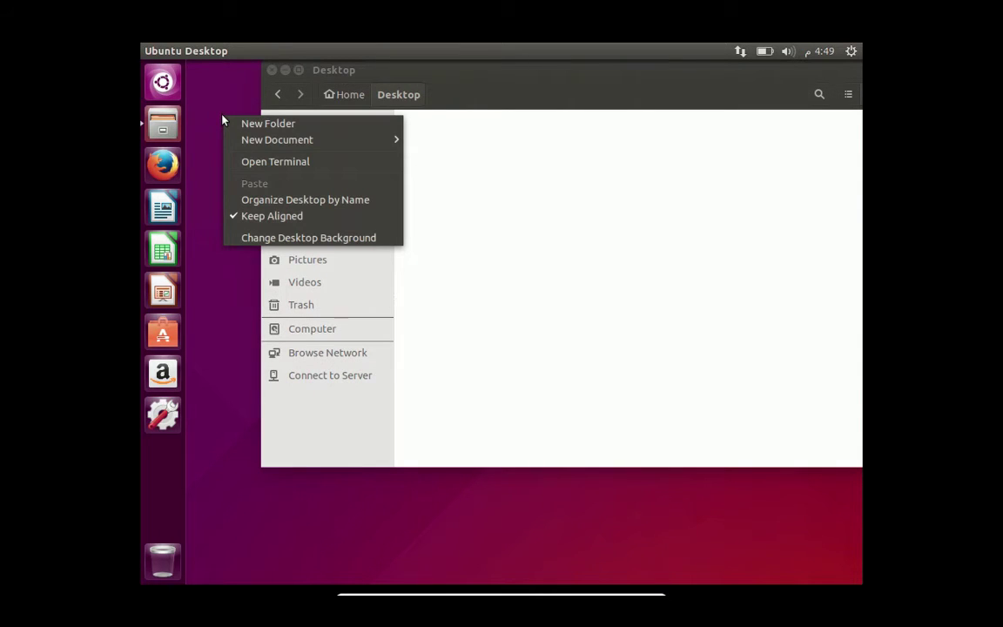
{"action": "mouse_move", "coordinate": [257, 139]}
{"action": "left_click", "coordinate": [438, 141]}
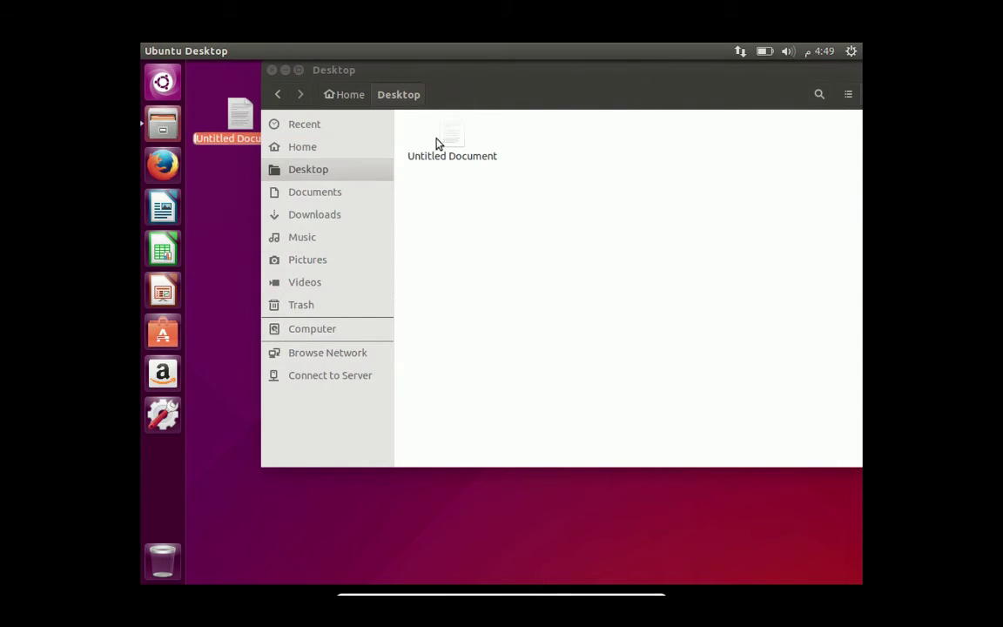
{"action": "type", "text": "test"}
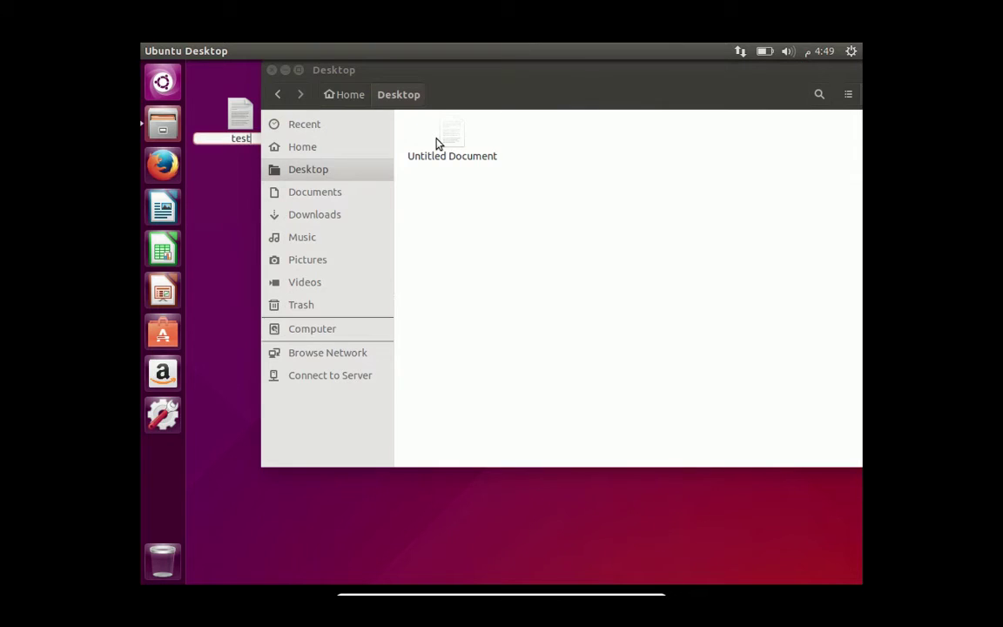
{"action": "key", "text": "Return"}
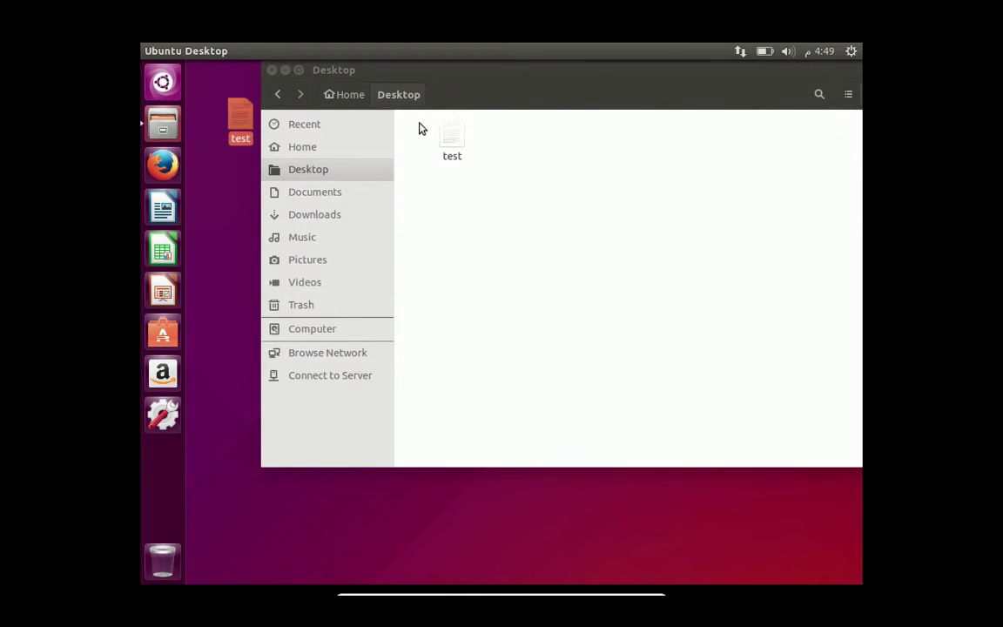
{"action": "left_click", "coordinate": [457, 137]}
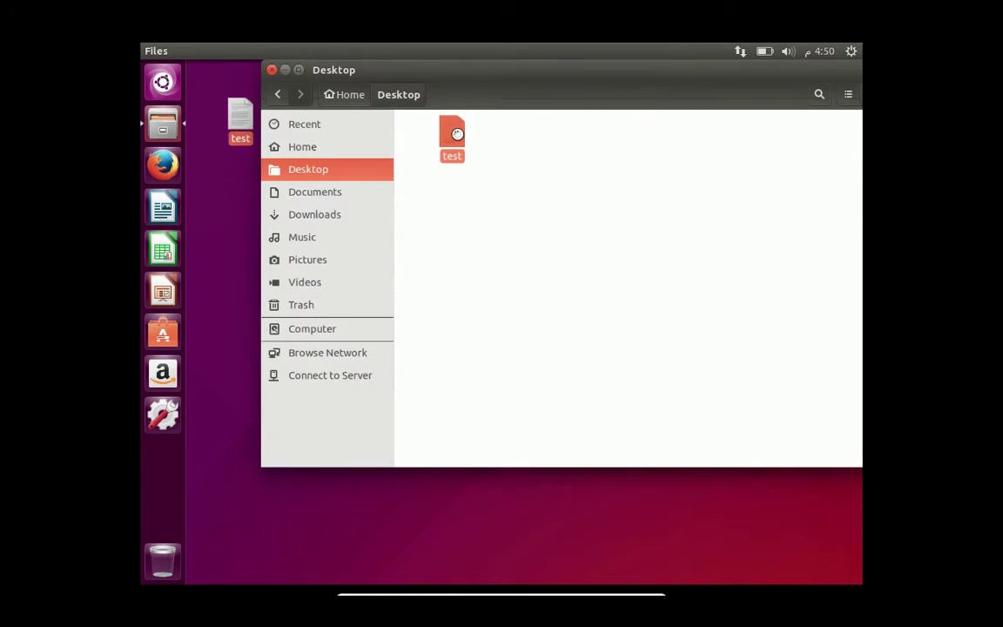
- Open the test file in gedit and type 'this is test document', fixing typos
{"action": "double_click", "coordinate": [458, 138]}
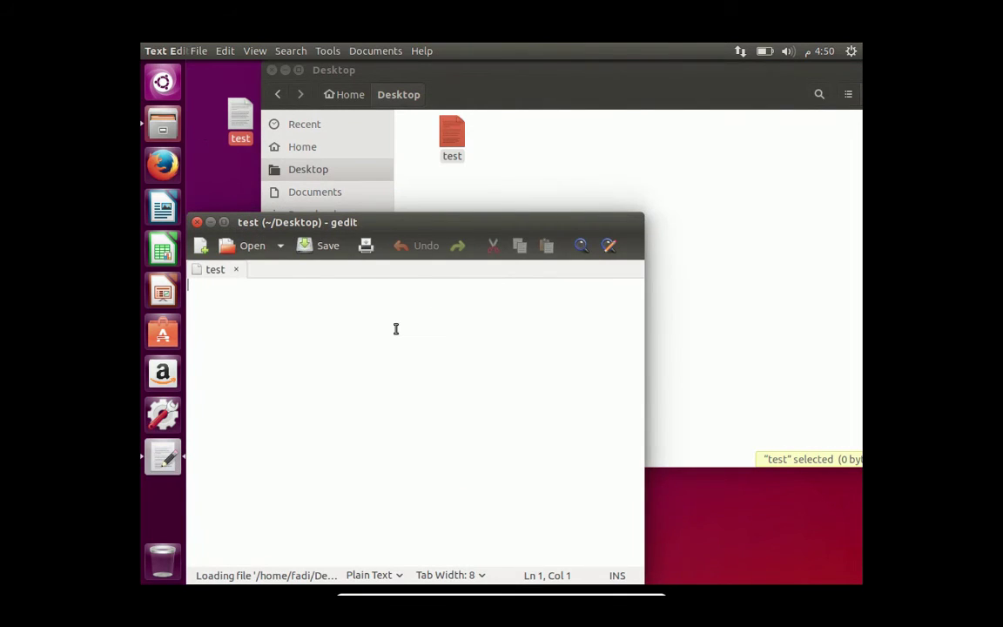
{"action": "type", "text": "ths"}
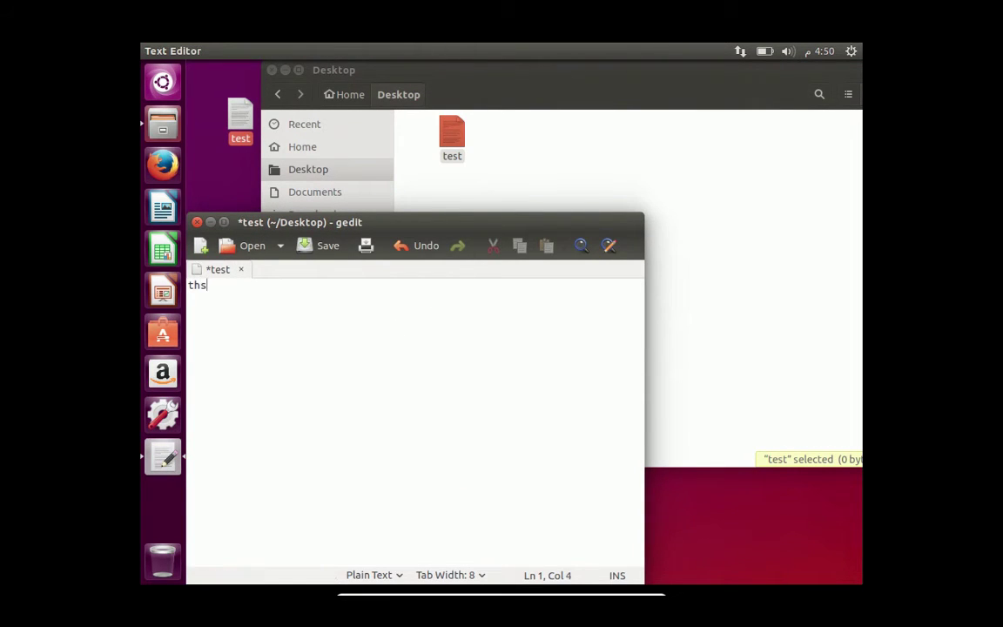
{"action": "key", "text": "BackSpace"}
{"action": "type", "text": "is thi"}
{"action": "key", "text": "BackSpace"}
{"action": "key", "text": "BackSpace"}
{"action": "key", "text": "BackSpace"}
{"action": "type", "text": "is test document"}
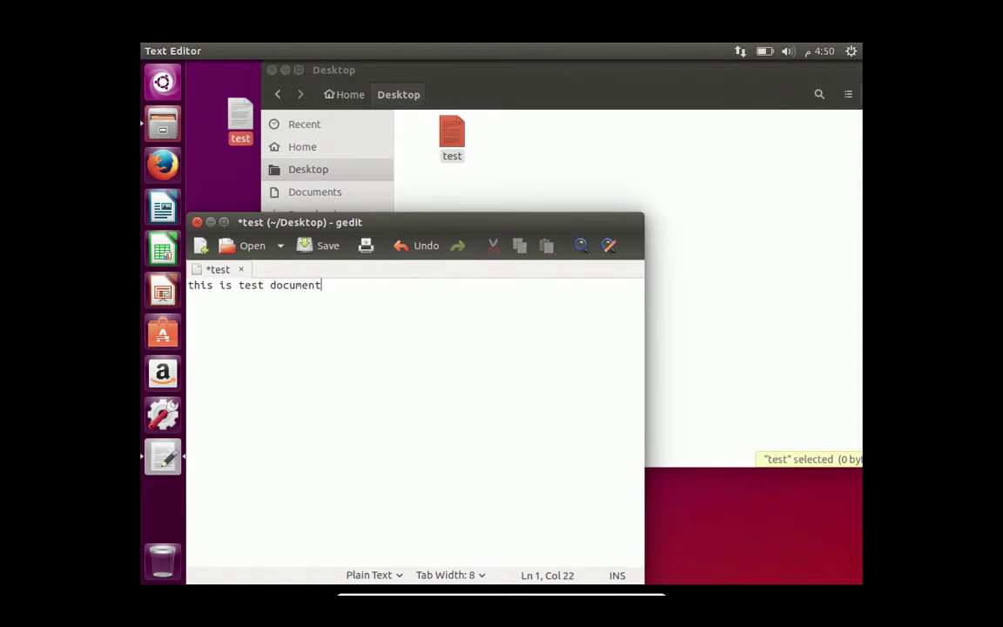
- Save the test file, close gedit, and reopen the file to check it
{"action": "key", "text": "super+s"}
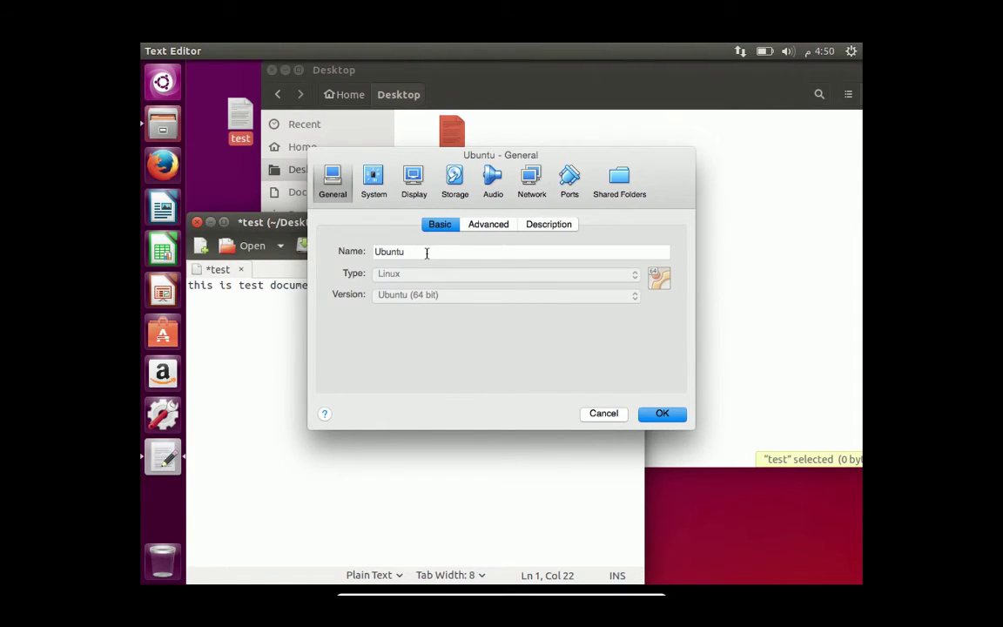
{"action": "left_click", "coordinate": [607, 414]}
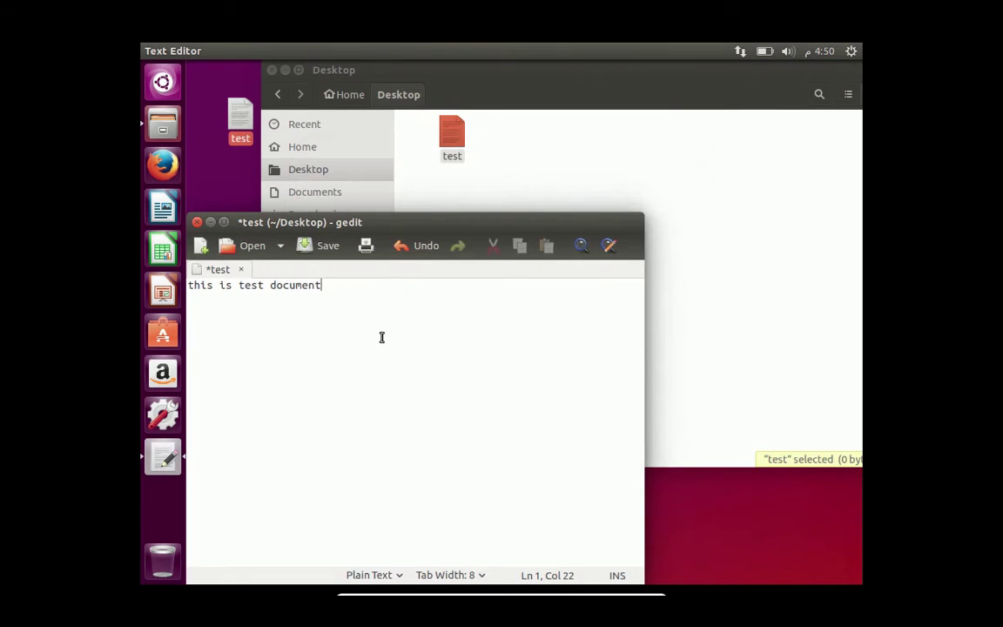
{"action": "key", "text": "ctrl+s"}
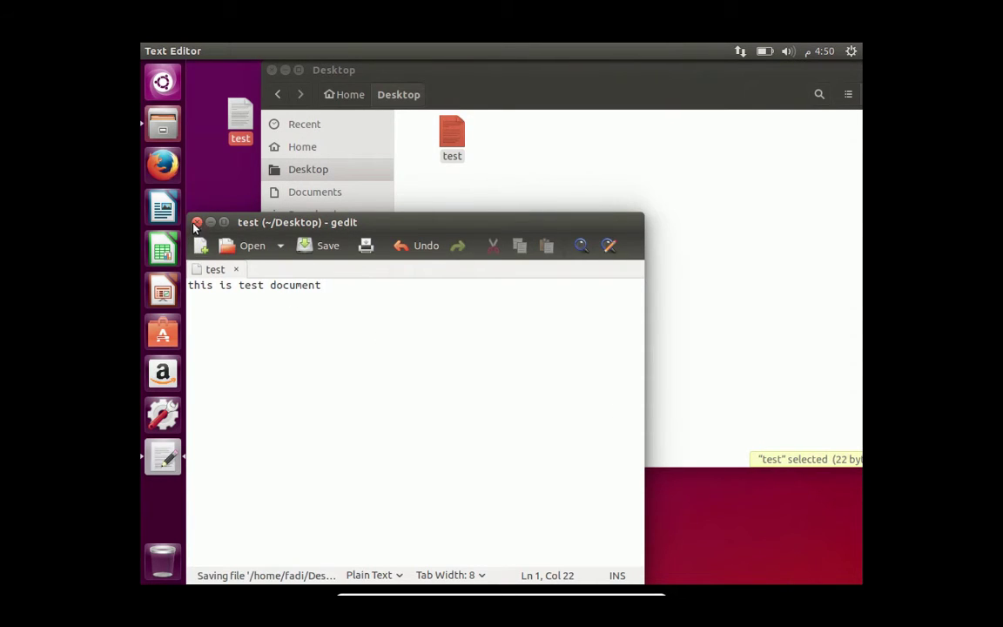
{"action": "left_click", "coordinate": [197, 223]}
{"action": "double_click", "coordinate": [240, 122]}
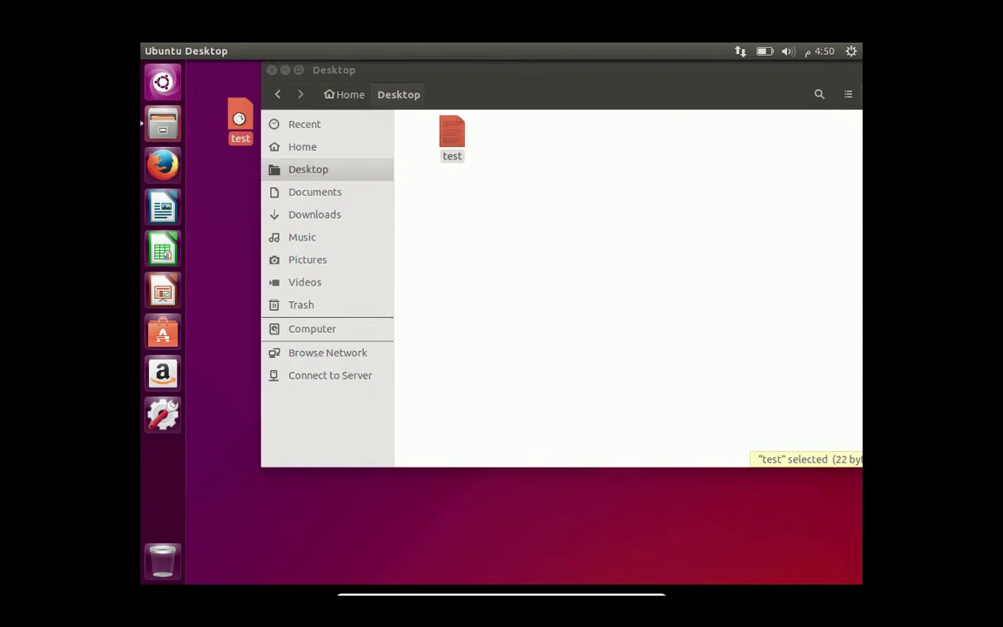
- Close the reopened editor, paste test into Documents, then show the root folder (/)
{"action": "left_click_drag", "start_coordinate": [270, 218], "coordinate": [316, 198]}
{"action": "left_click", "coordinate": [309, 199]}
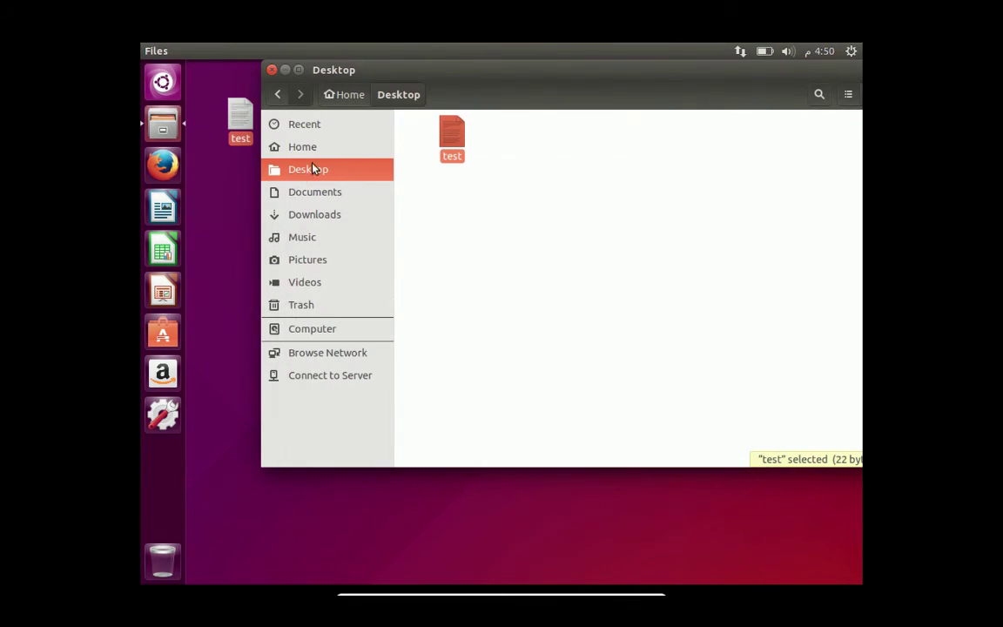
{"action": "left_click", "coordinate": [235, 122]}
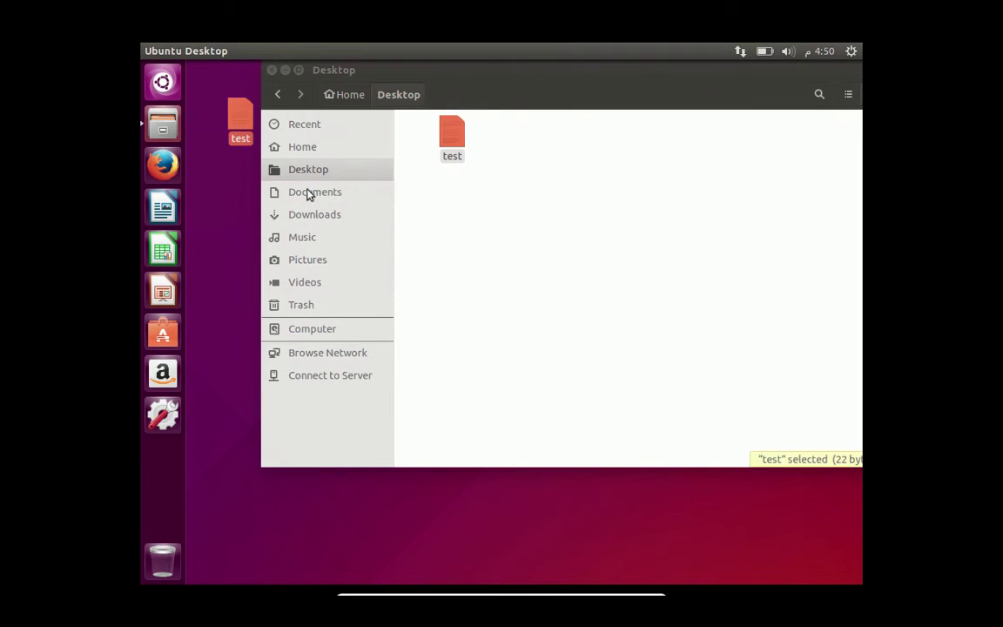
{"action": "left_click", "coordinate": [310, 192]}
{"action": "left_click", "coordinate": [242, 122]}
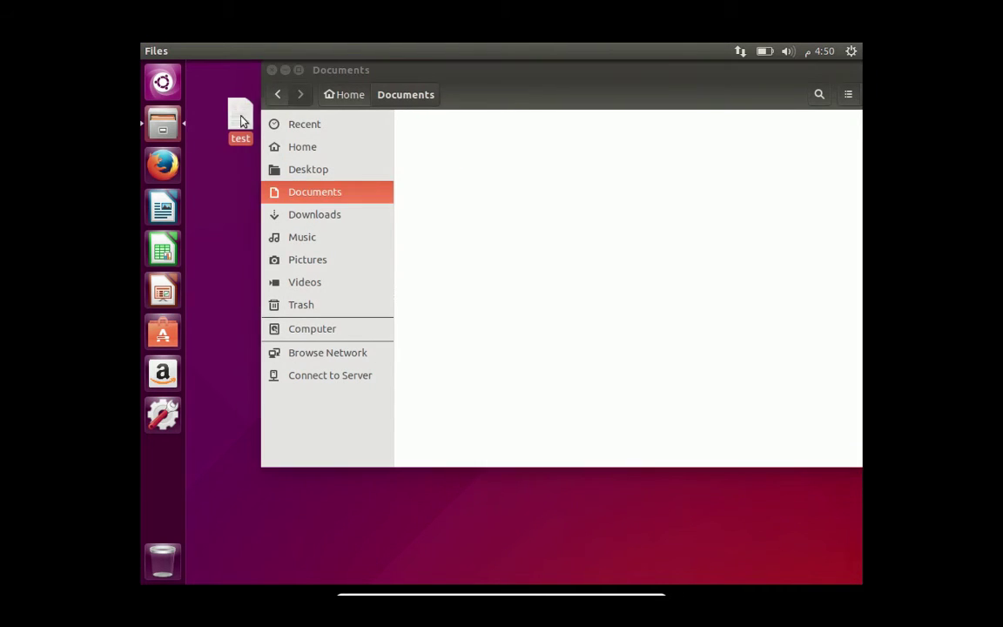
{"action": "left_click", "coordinate": [455, 240]}
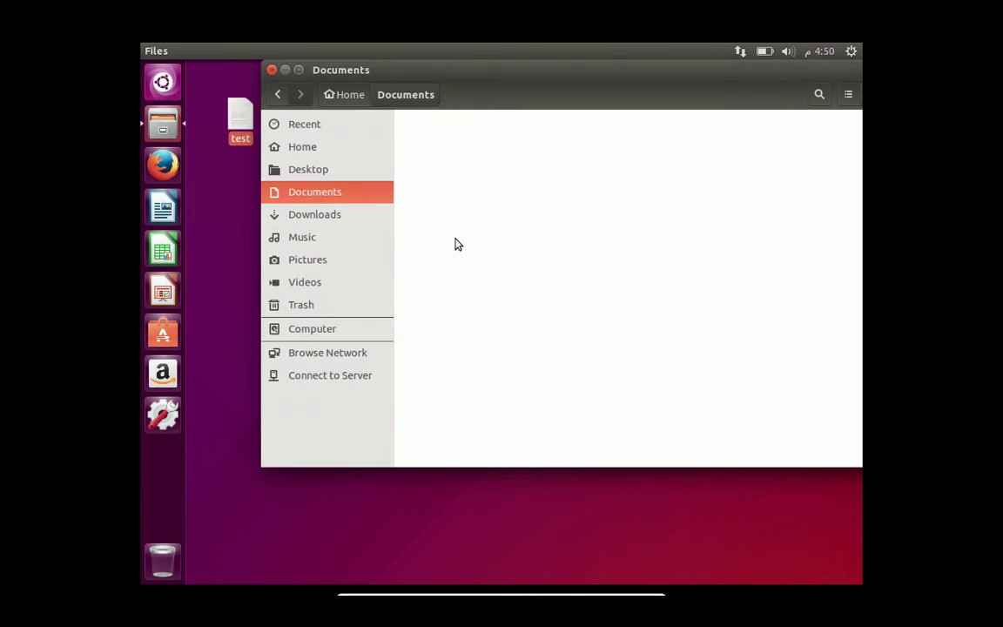
{"action": "key", "text": "ctrl+v"}
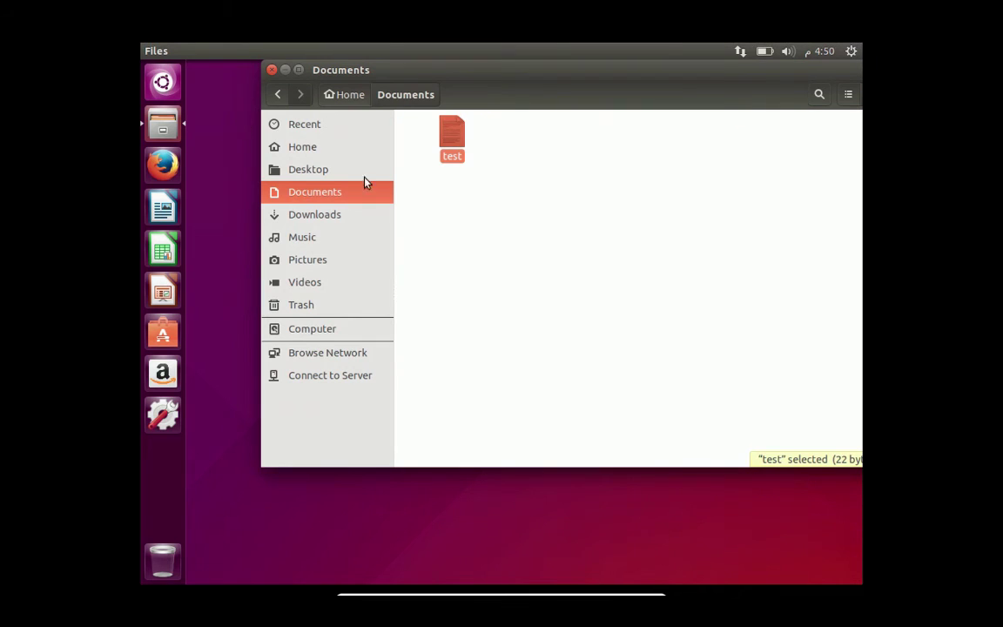
{"action": "left_click_drag", "start_coordinate": [408, 75], "coordinate": [379, 139]}
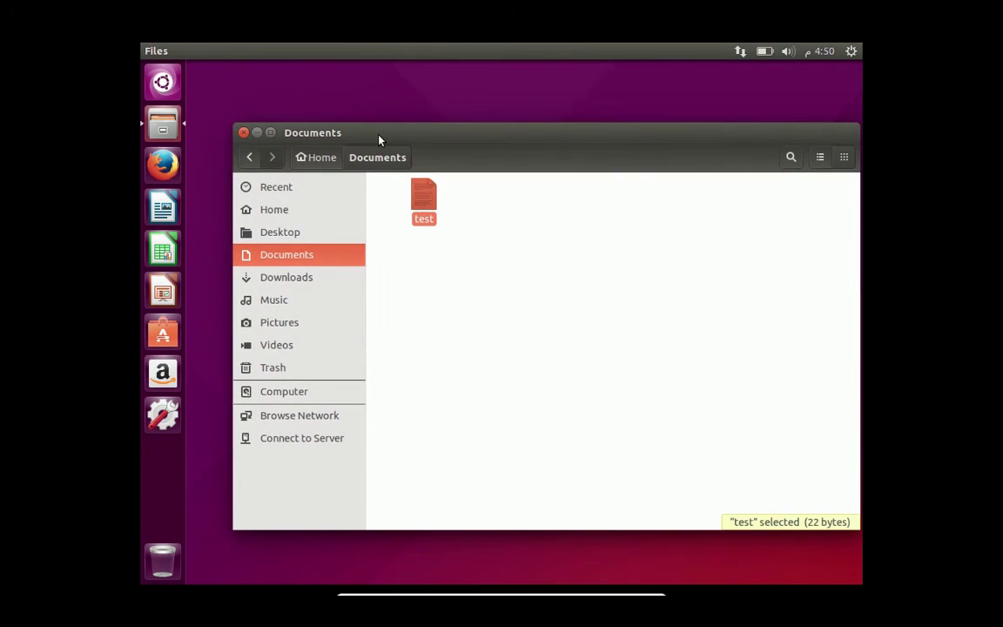
{"action": "left_click", "coordinate": [278, 397]}
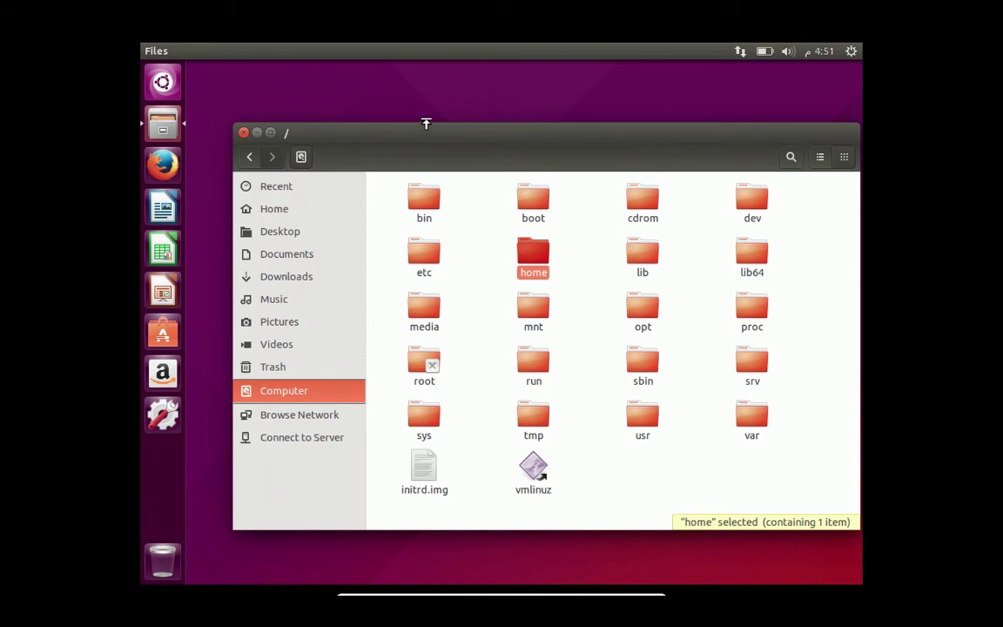
- Close the Files window and launch Terminal by searching 'ter' in the Dash
{"action": "left_click_drag", "start_coordinate": [420, 136], "coordinate": [423, 135]}
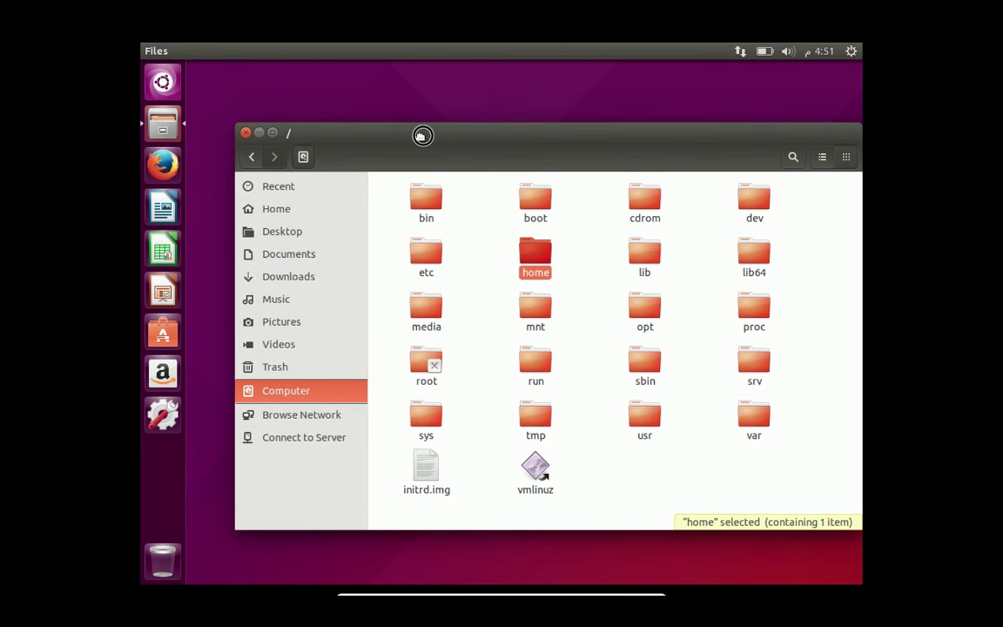
{"action": "left_click", "coordinate": [244, 132]}
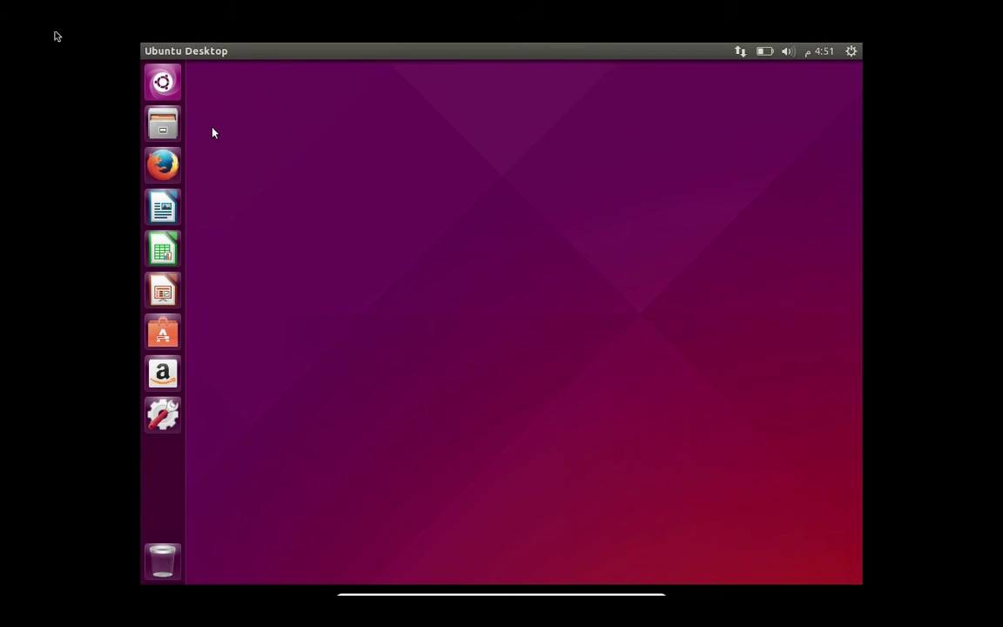
{"action": "left_click", "coordinate": [163, 82]}
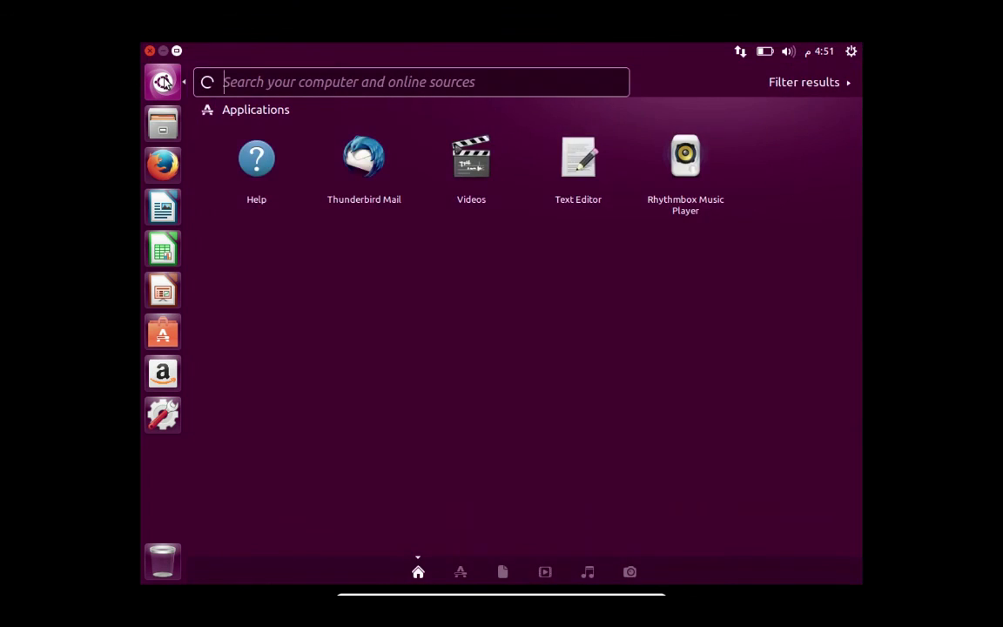
{"action": "type", "text": "t"}
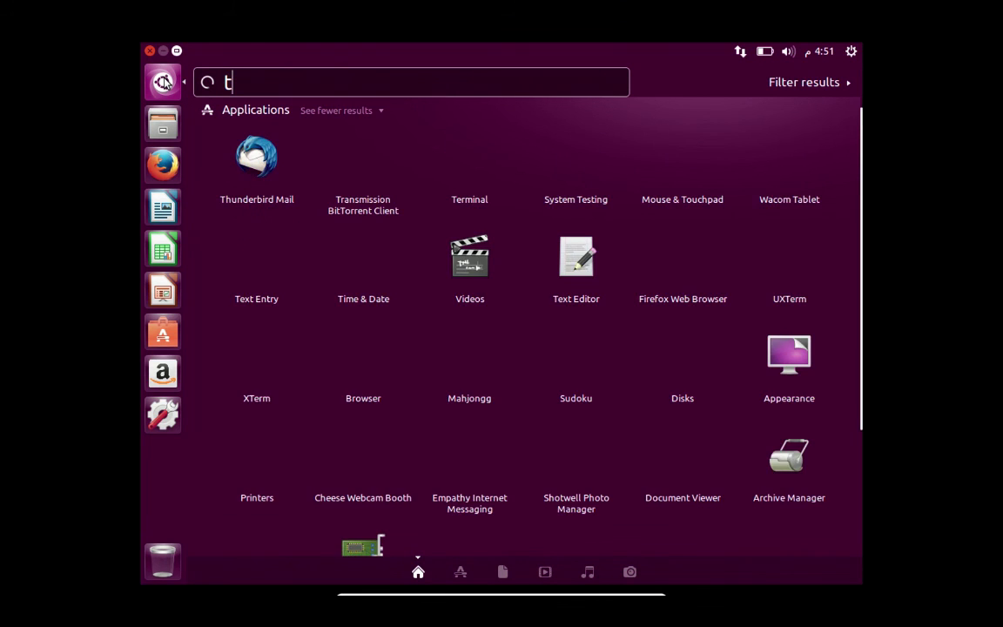
{"action": "type", "text": "er"}
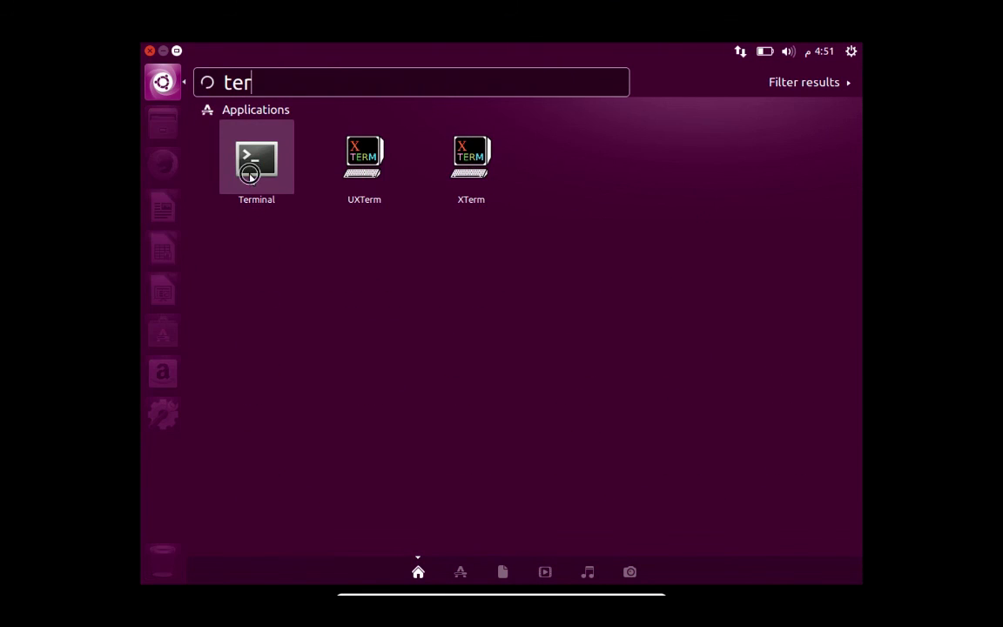
{"action": "left_click", "coordinate": [261, 164]}
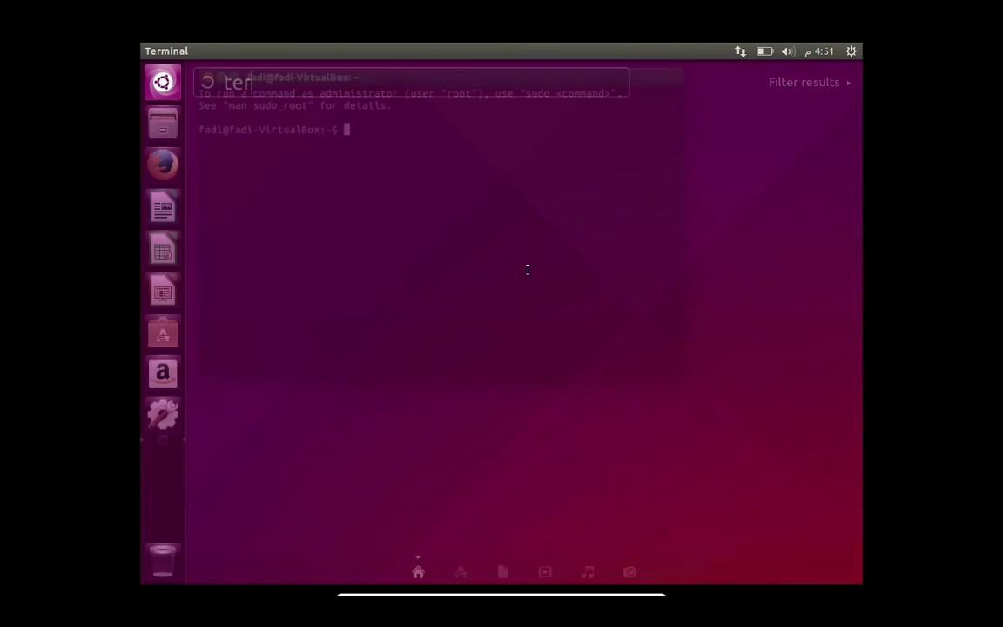
- Drag the Terminal window toward the desktop centre, then briefly switch to the host and back
{"action": "left_click_drag", "start_coordinate": [385, 75], "coordinate": [493, 135]}
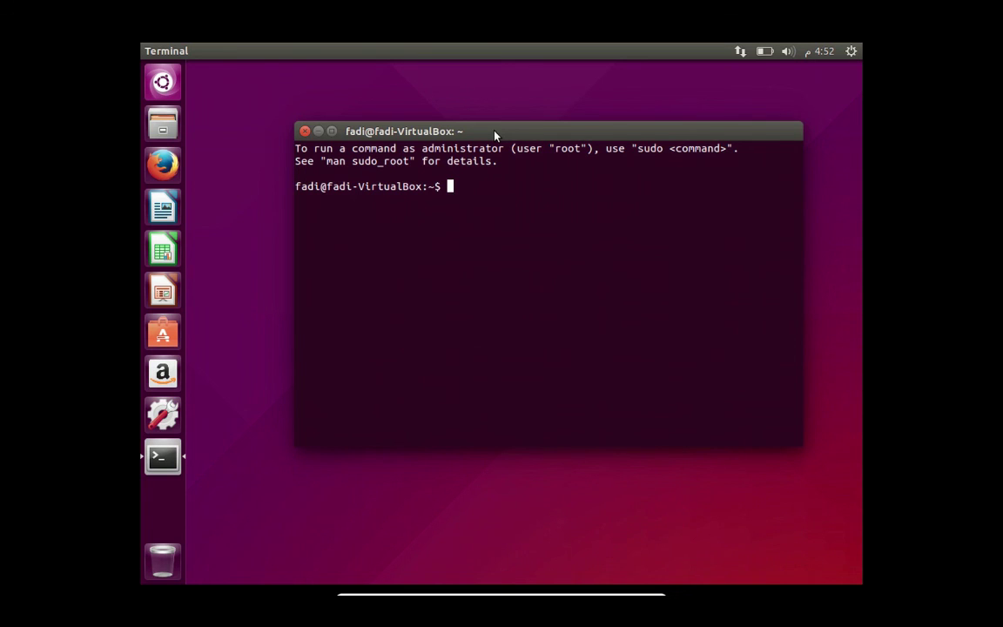
{"action": "left_click_drag", "start_coordinate": [456, 134], "coordinate": [446, 113]}
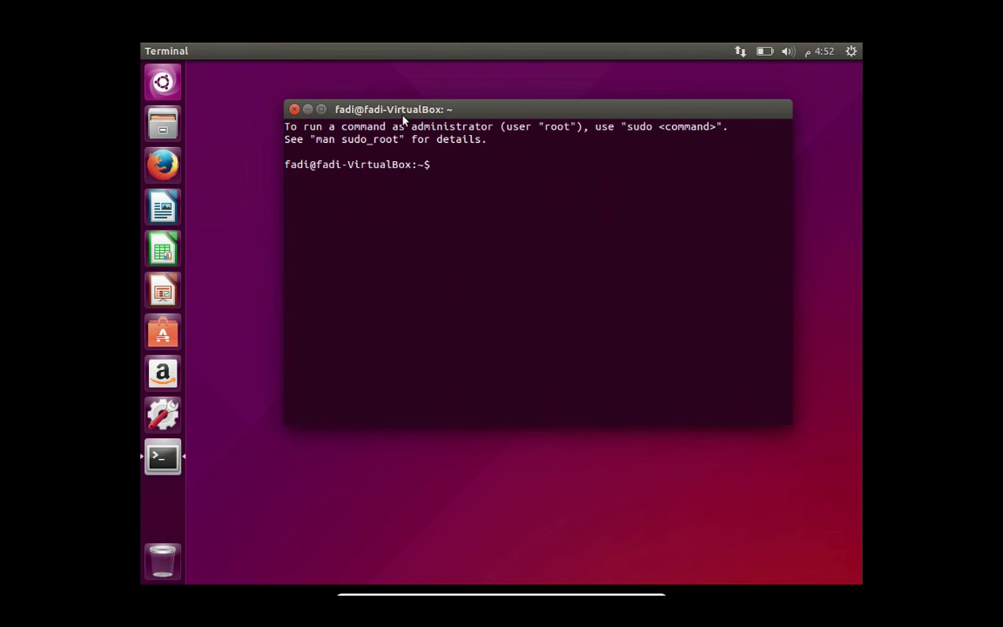
{"action": "left_click_drag", "start_coordinate": [403, 111], "coordinate": [376, 130]}
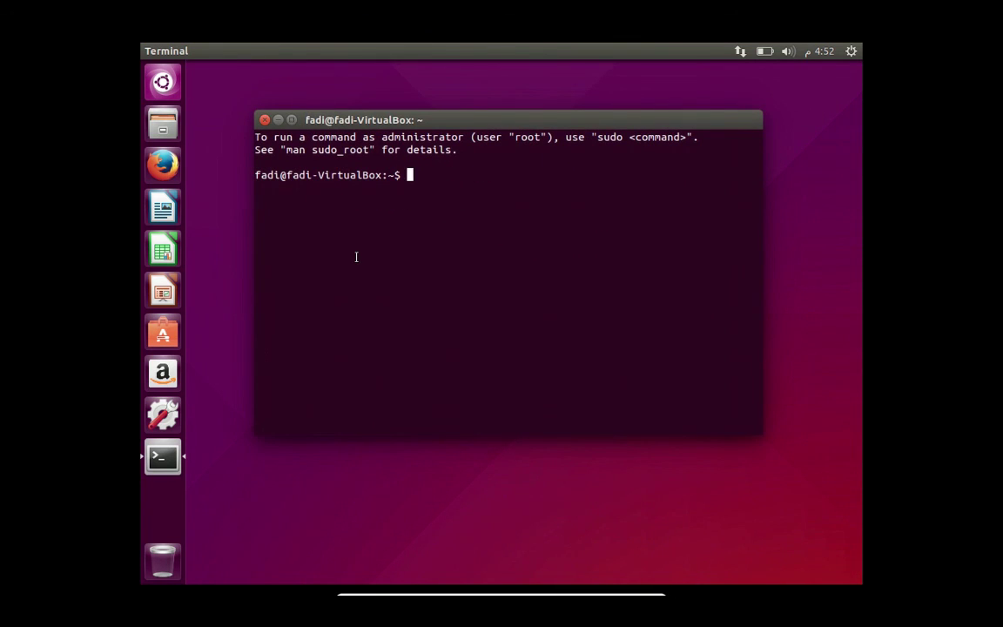
{"action": "key", "text": "ctrl+Left"}
{"action": "key", "text": "ctrl+Right"}
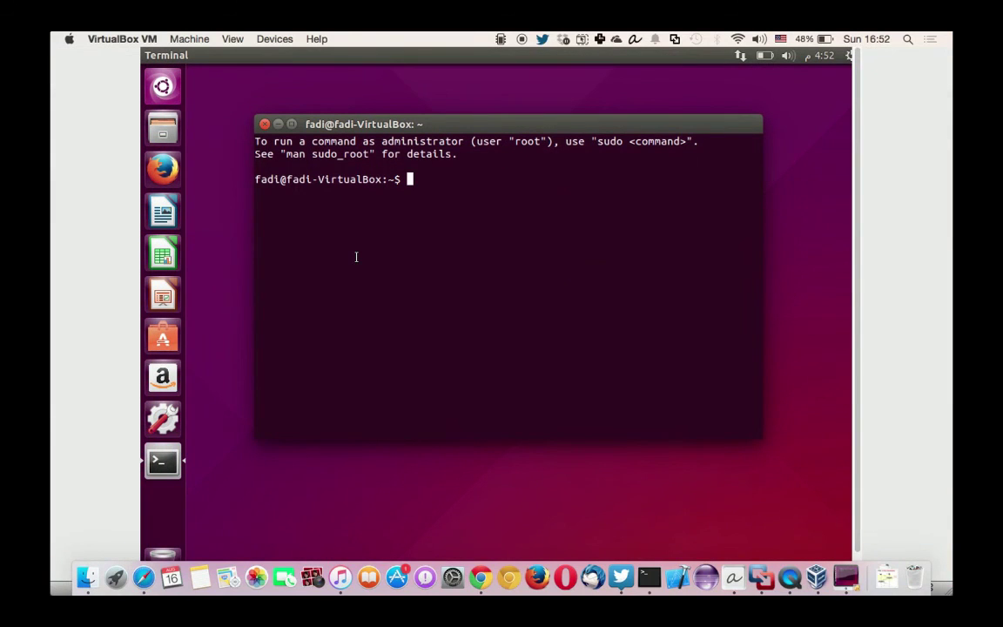